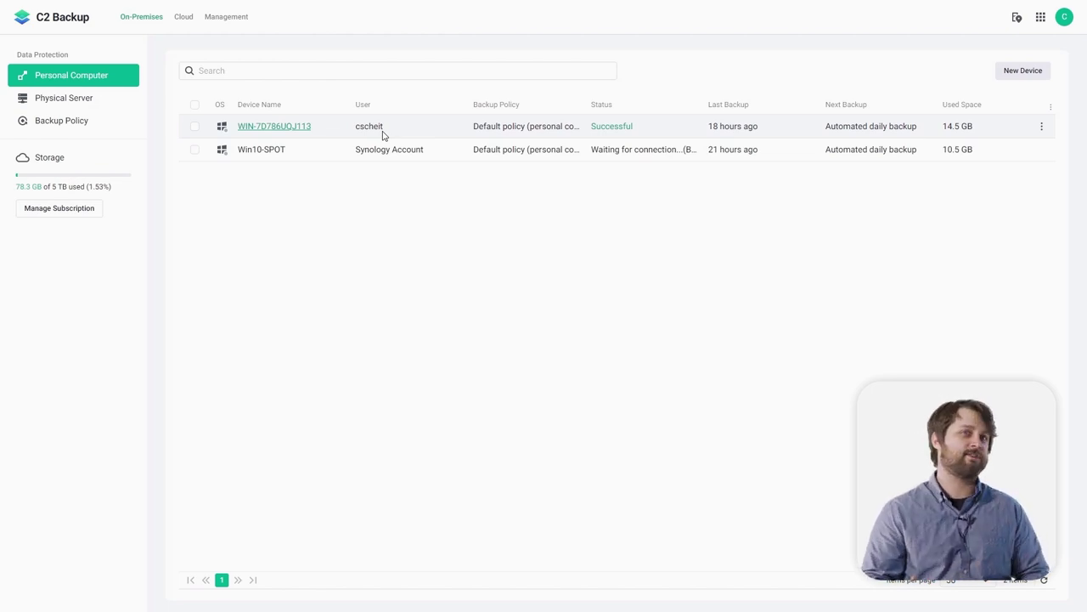
left_click(240, 27)
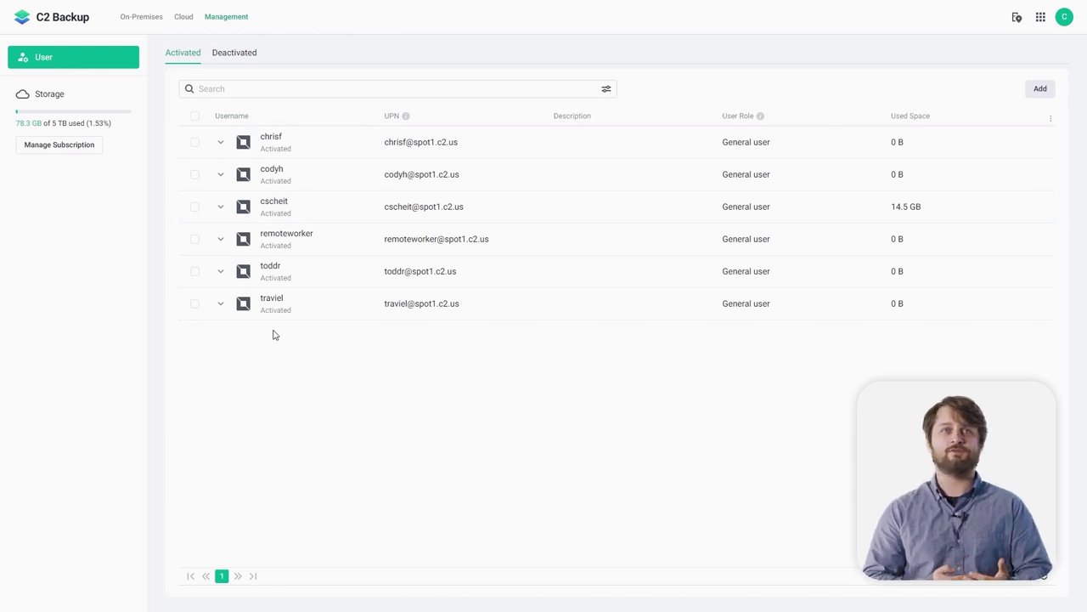
left_click(336, 214)
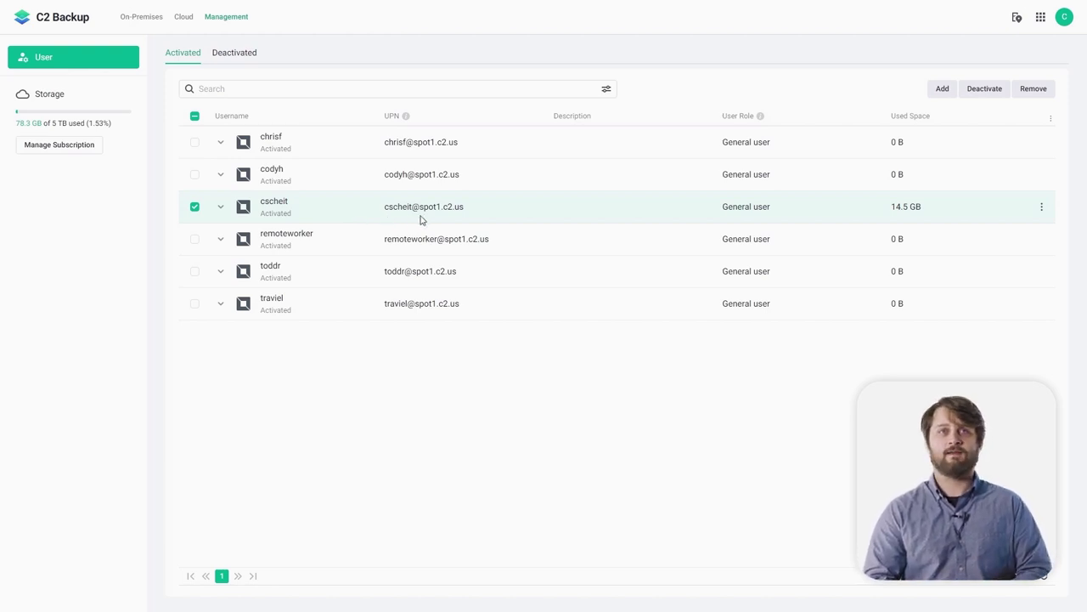
left_click(465, 214)
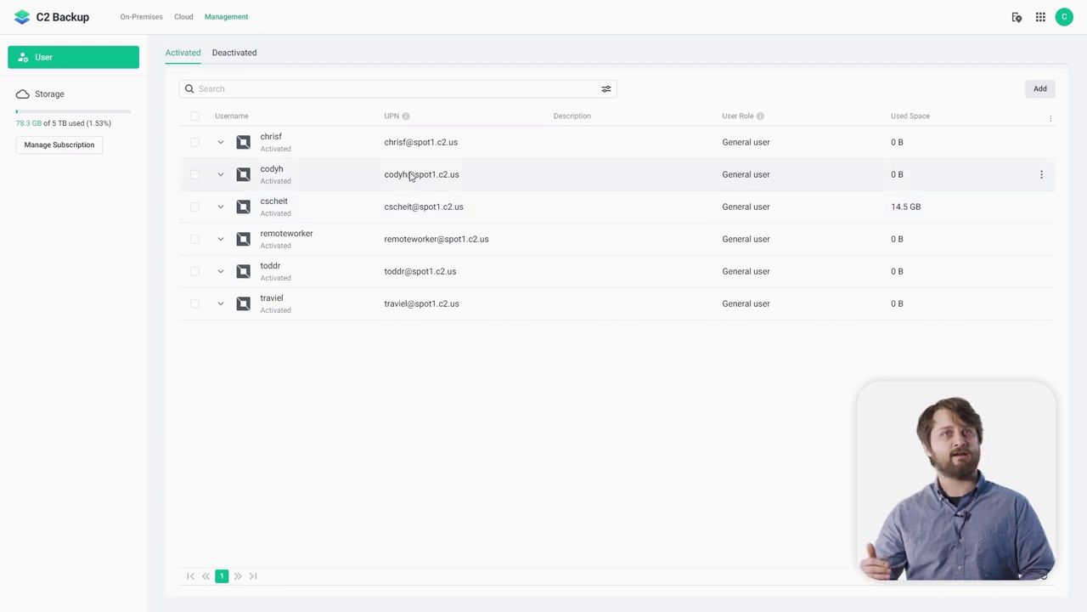
mouse_move(402, 118)
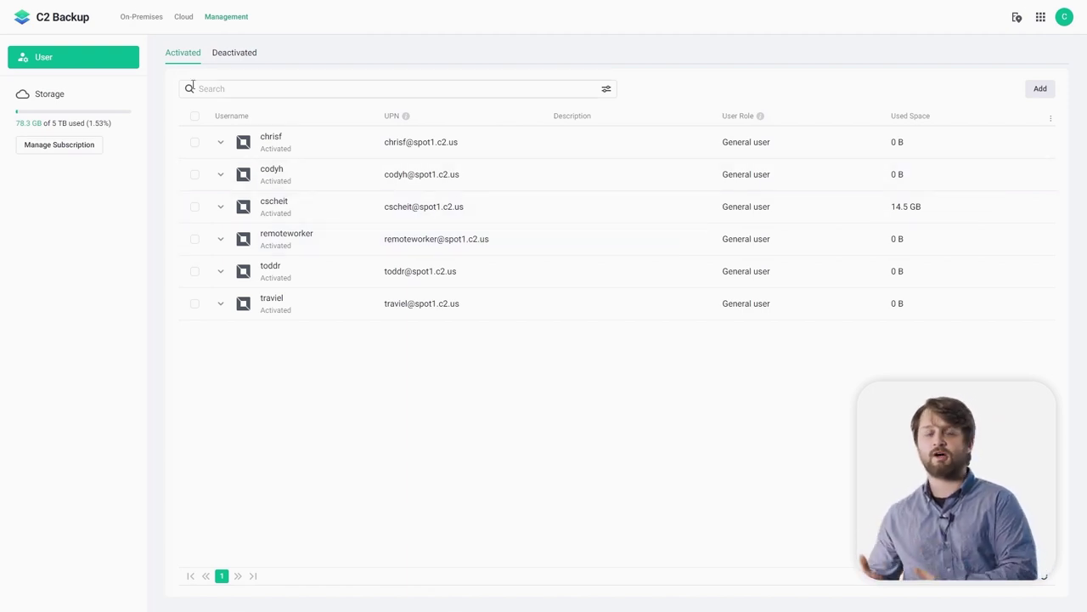
left_click(153, 23)
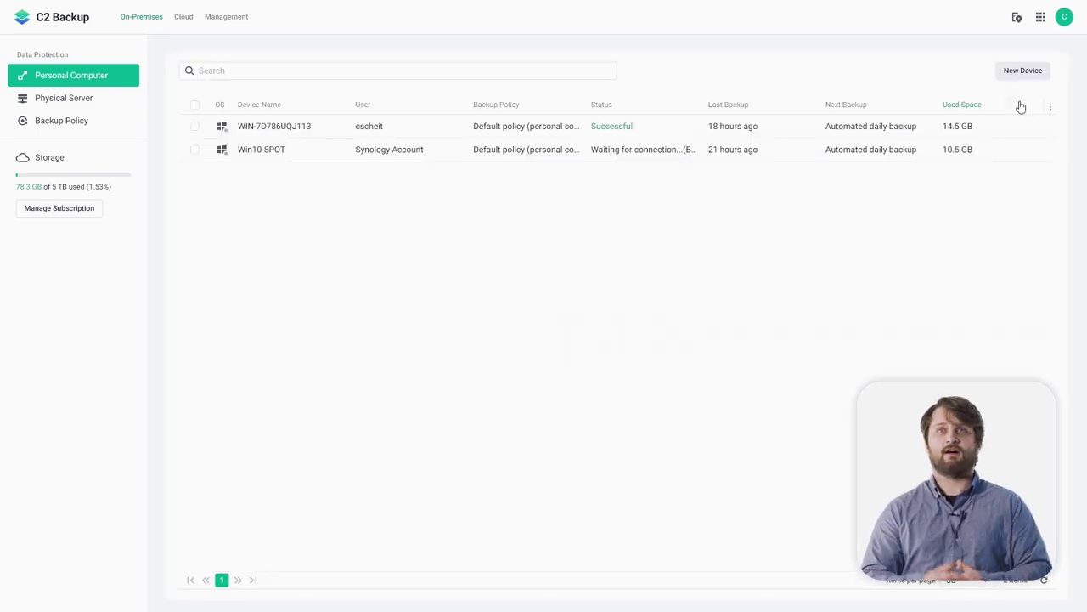
Add a new device by downloading the Windows 64-bit C2 Backup agent installer
left_click(1011, 71)
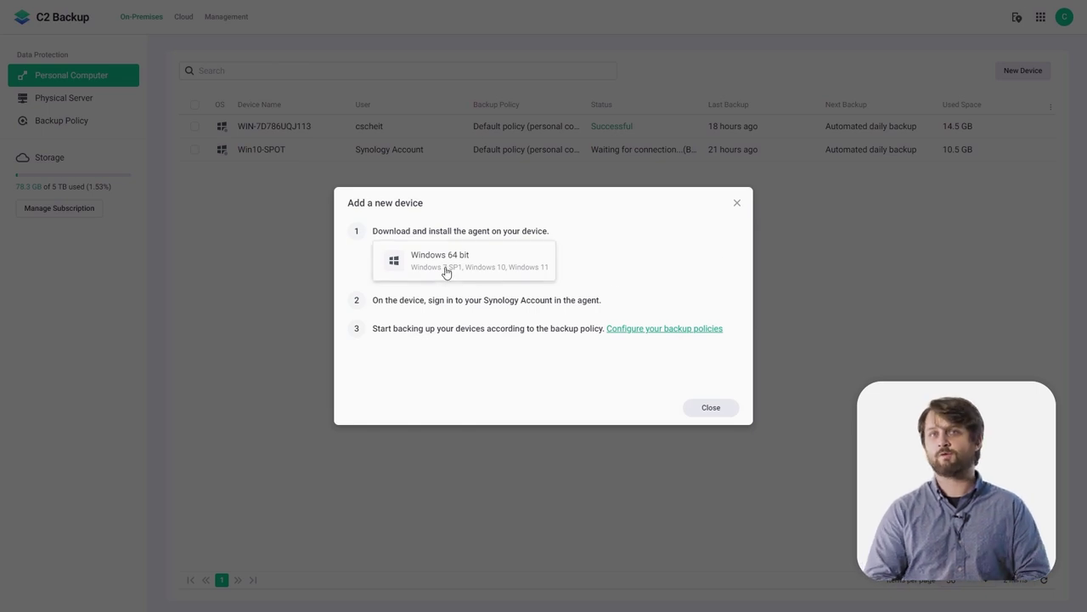
left_click(549, 271)
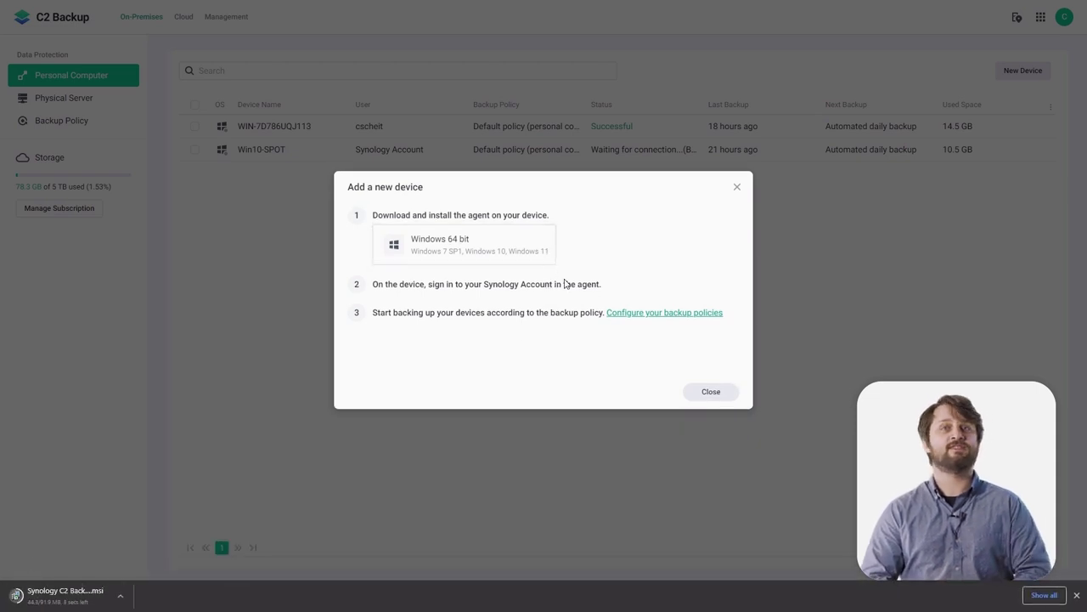
left_click(1079, 595)
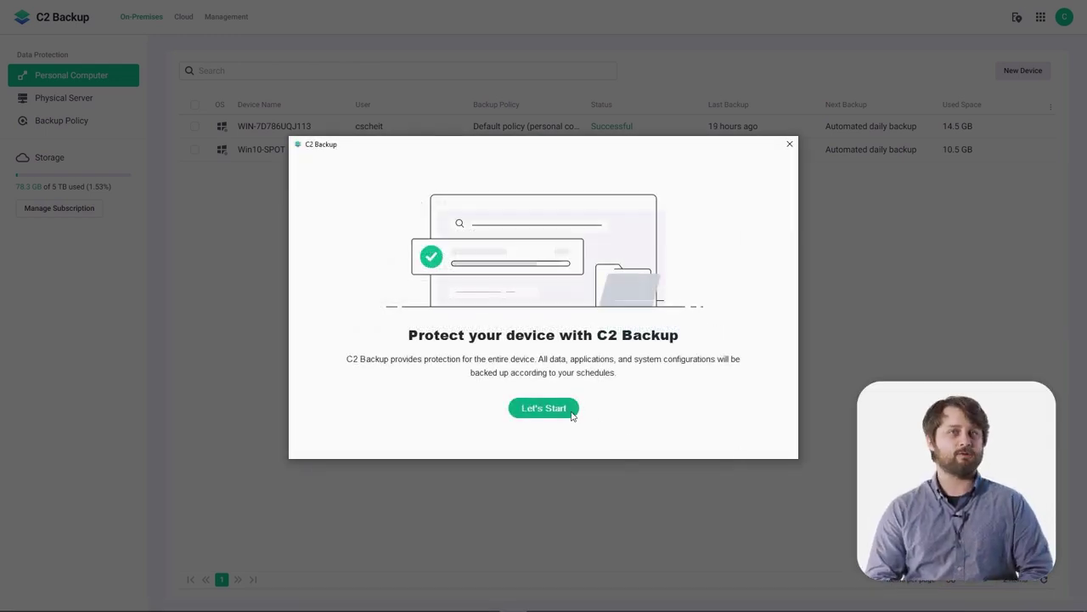
Sign the C2 Backup agent in with the remote worker's account name and password
left_click(544, 409)
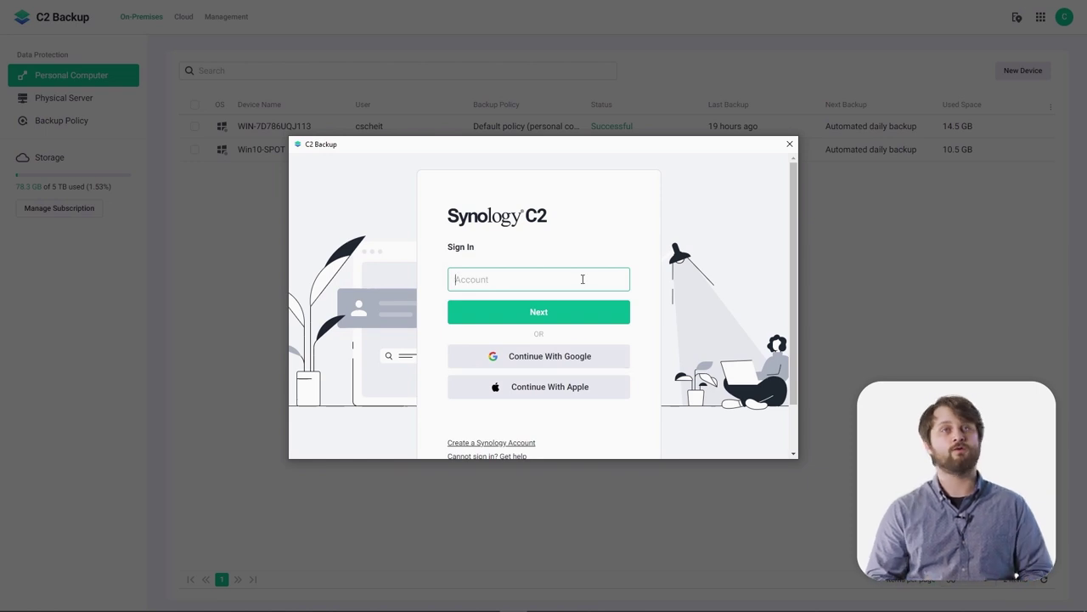
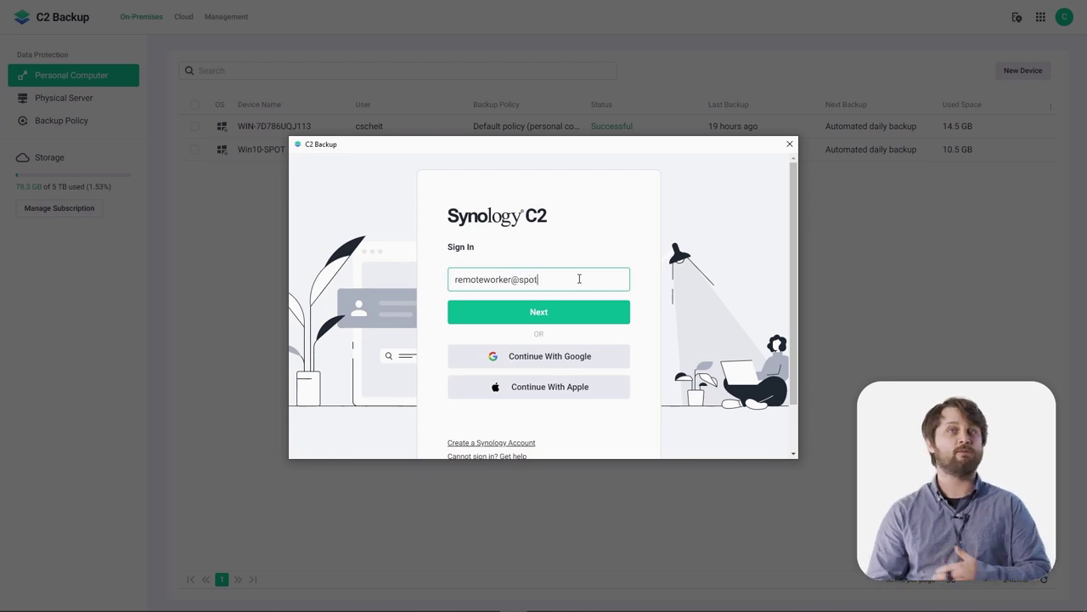
key("Return")
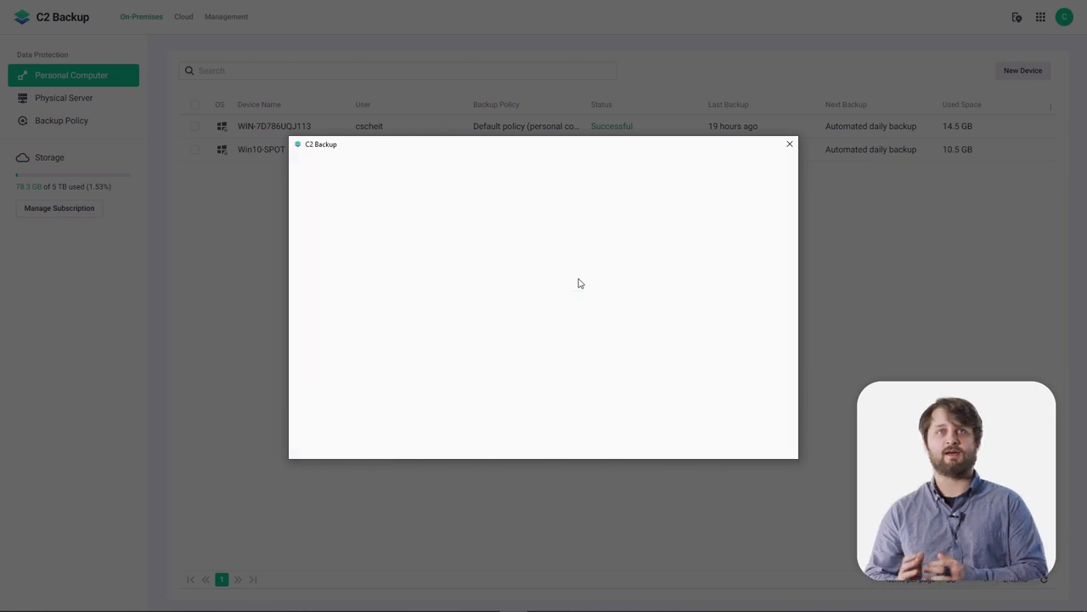
type("••••••••••")
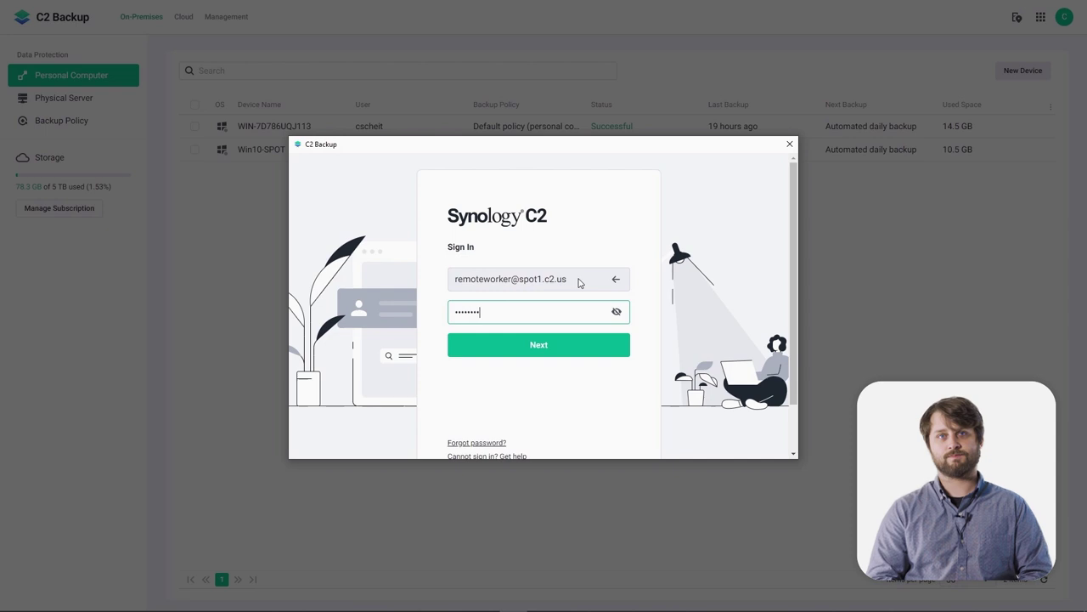
key("Return")
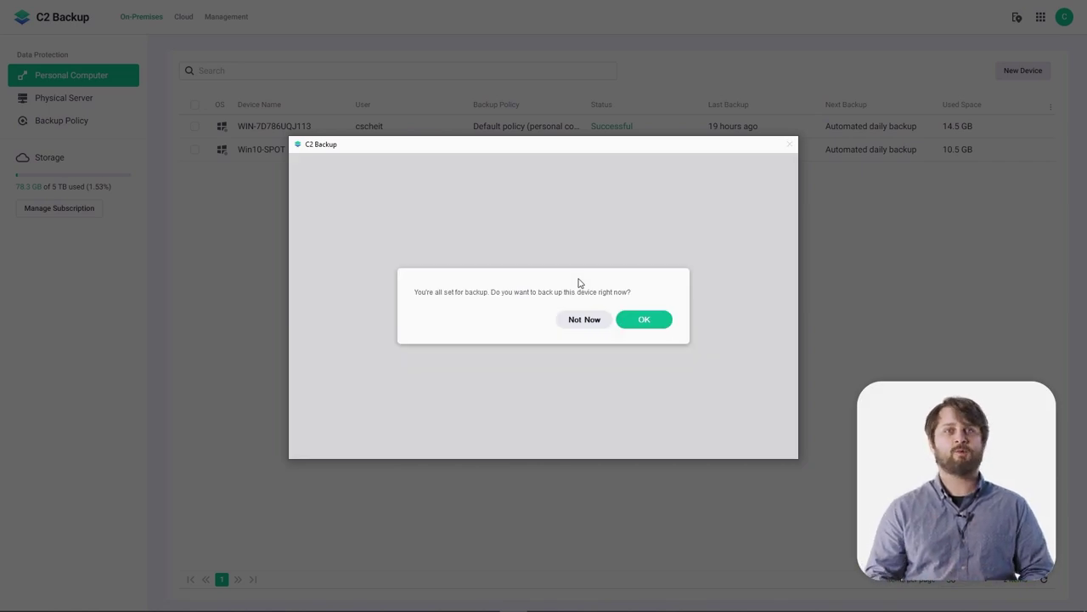
Skip the immediate backup, refresh to list LAPTOP-TTMBTOI8, select it, and start a new backup policy
left_click(574, 322)
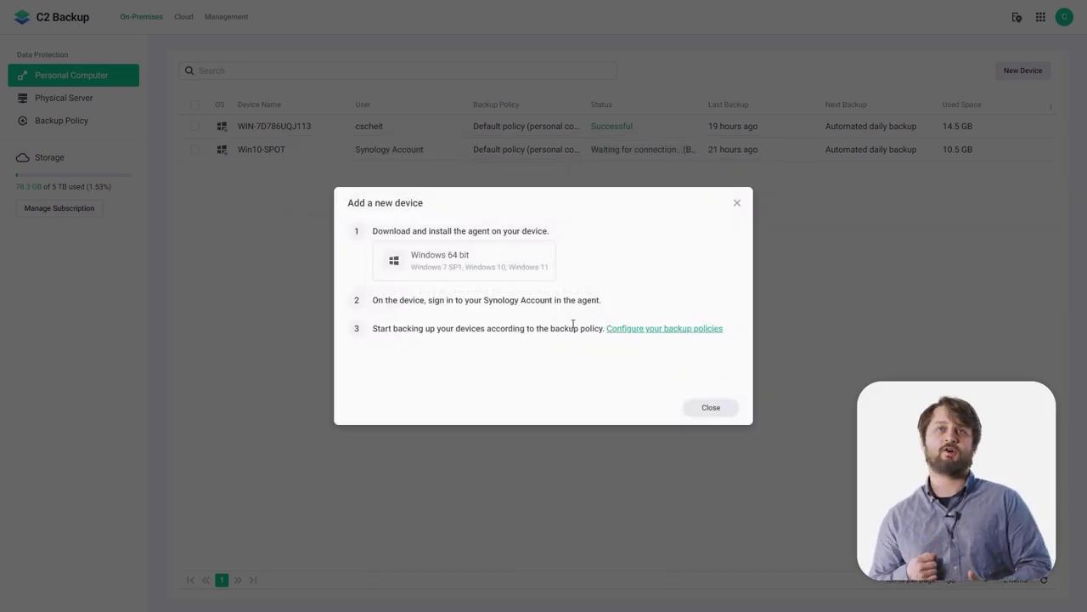
left_click(714, 408)
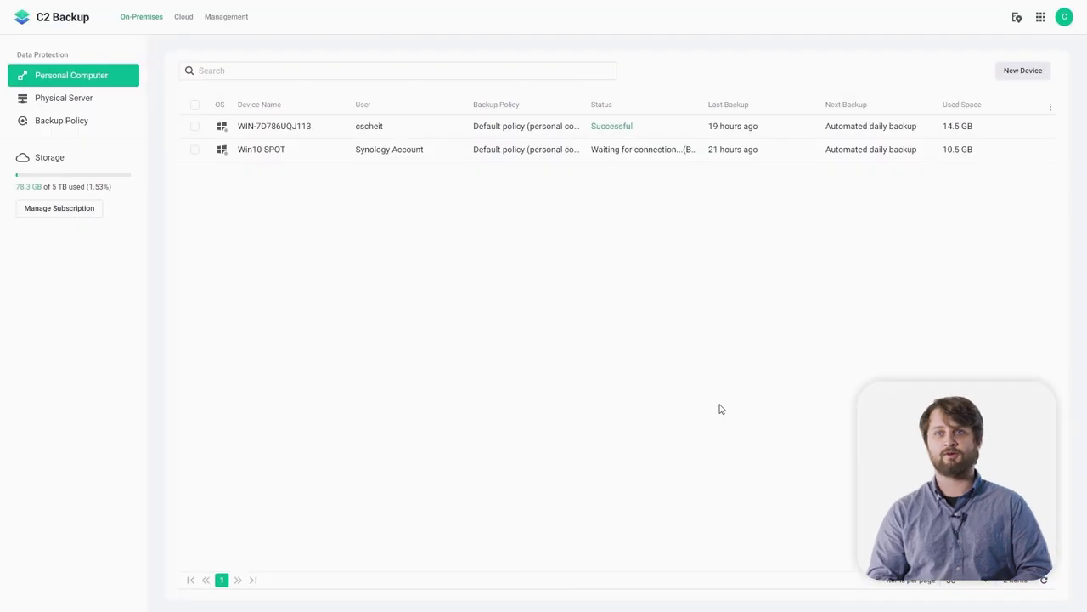
left_click(1045, 581)
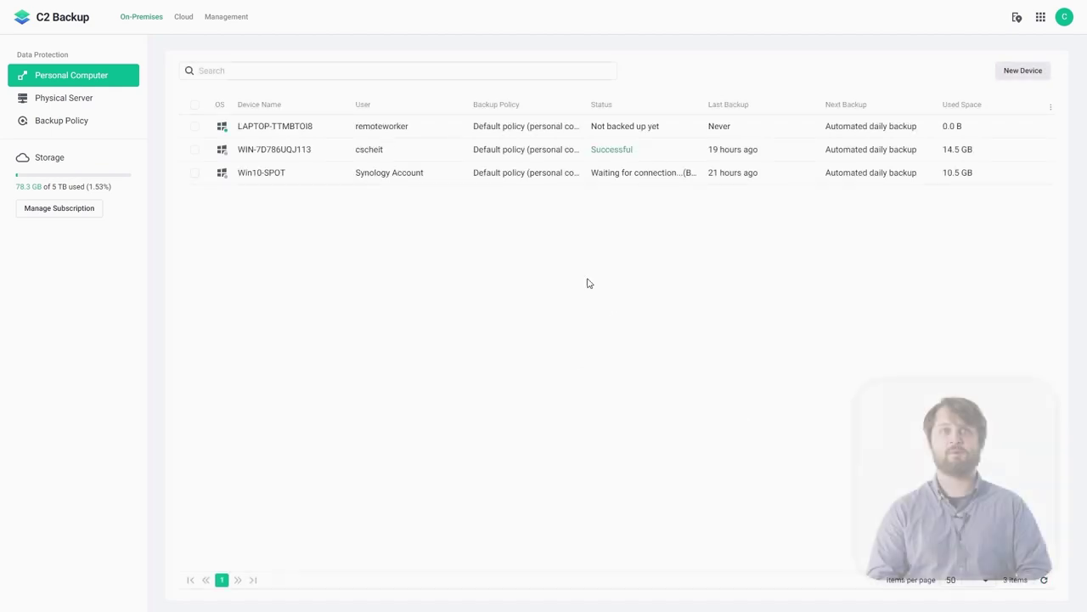
left_click(424, 129)
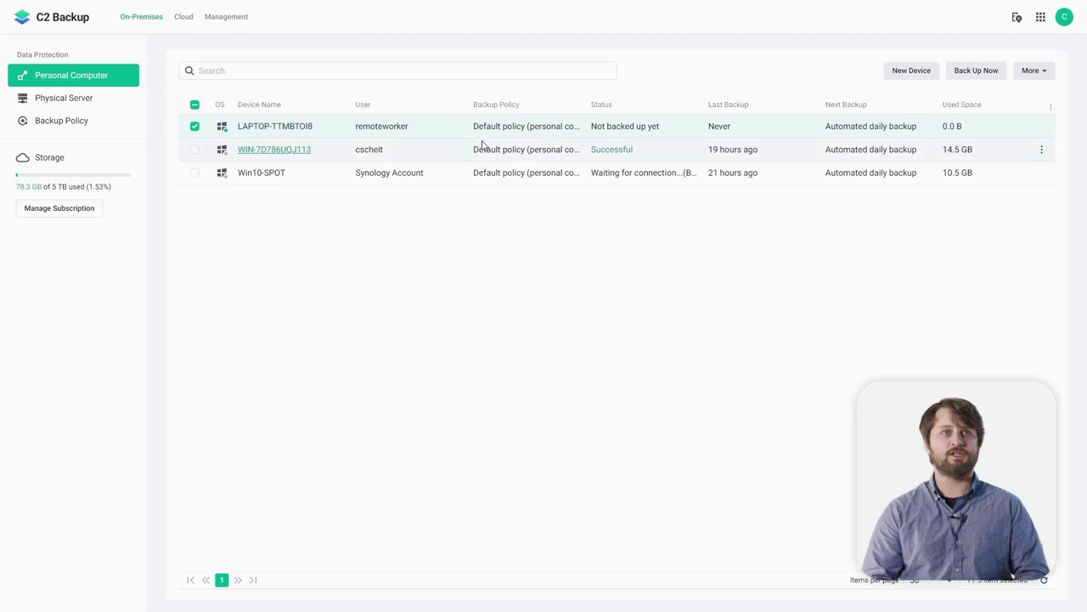
left_click(126, 122)
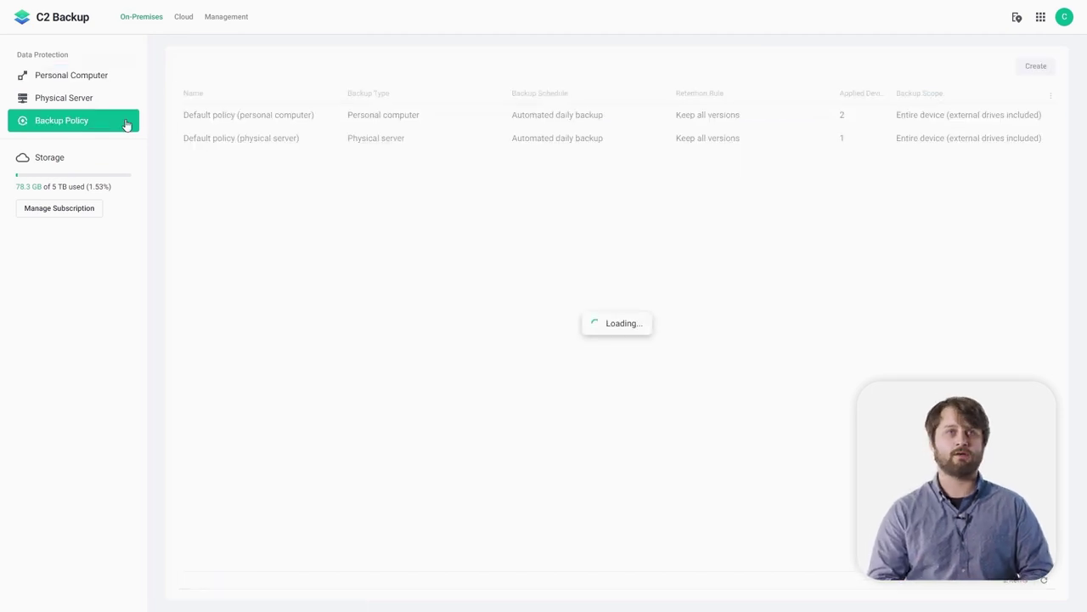
left_click(1034, 67)
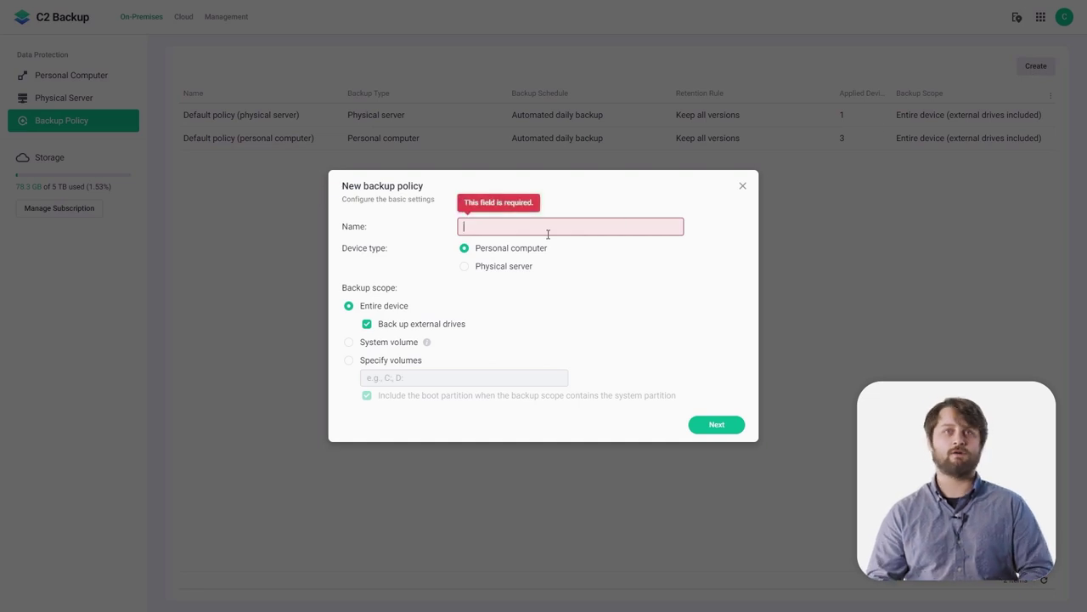
Name the policy 'Remote Workers' and back up the entire device including external drives
type("R")
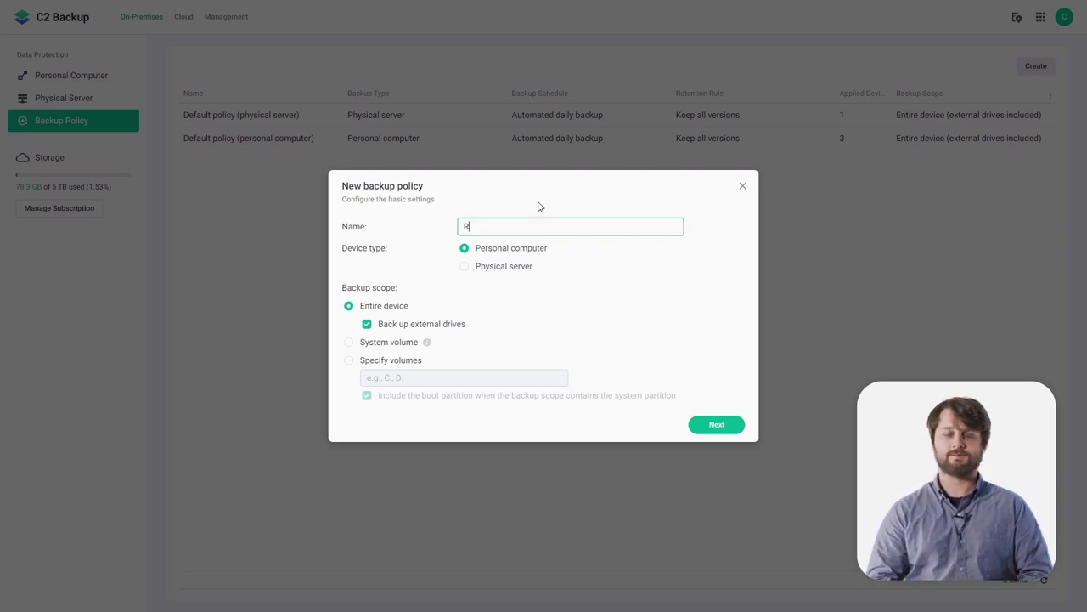
type("emote Workers")
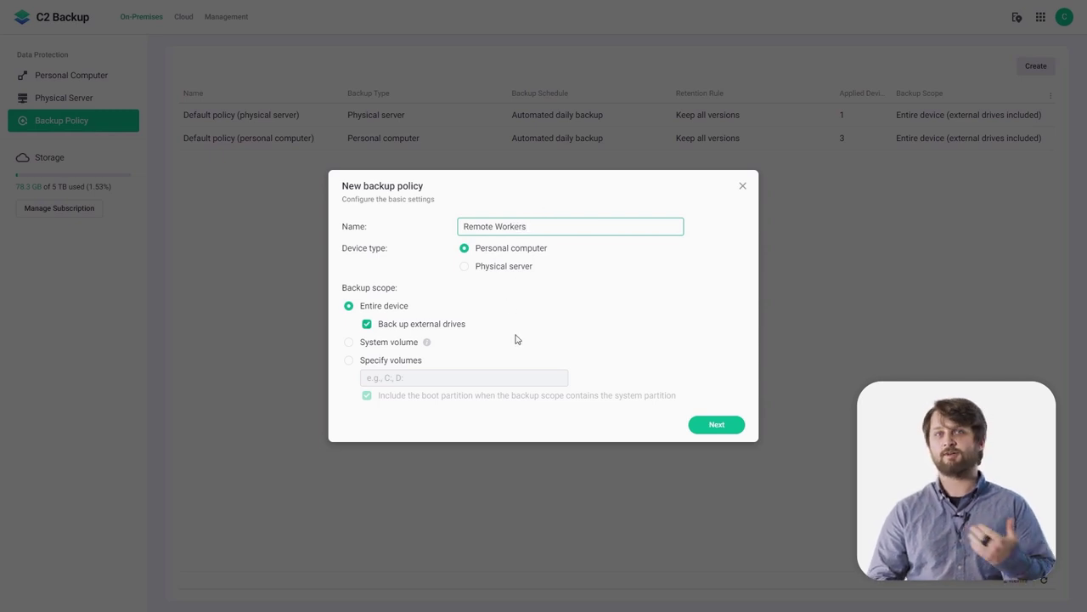
left_click(407, 346)
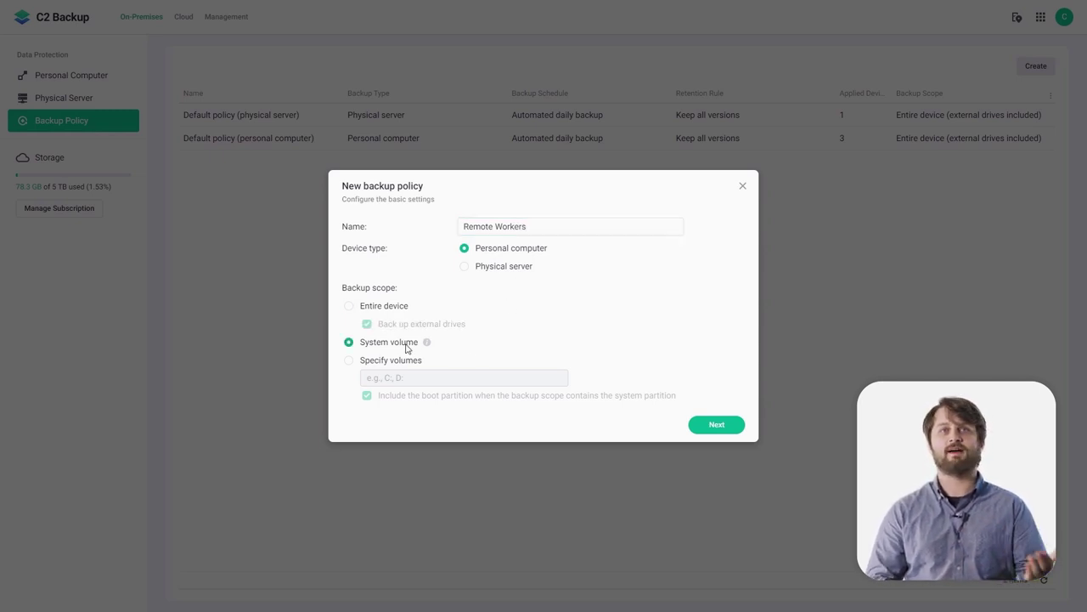
mouse_move(427, 348)
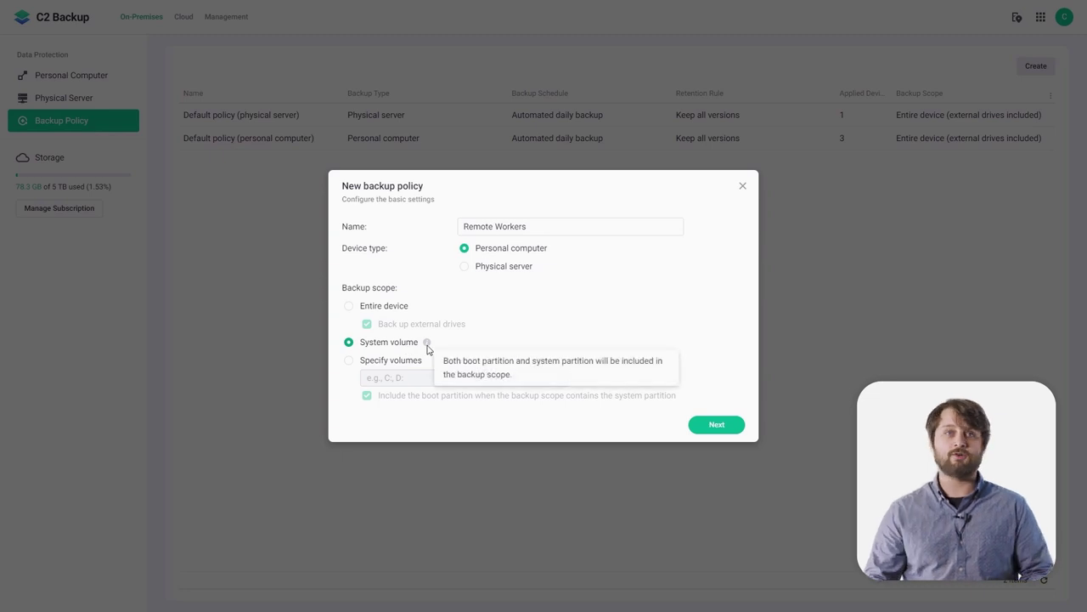
left_click(399, 360)
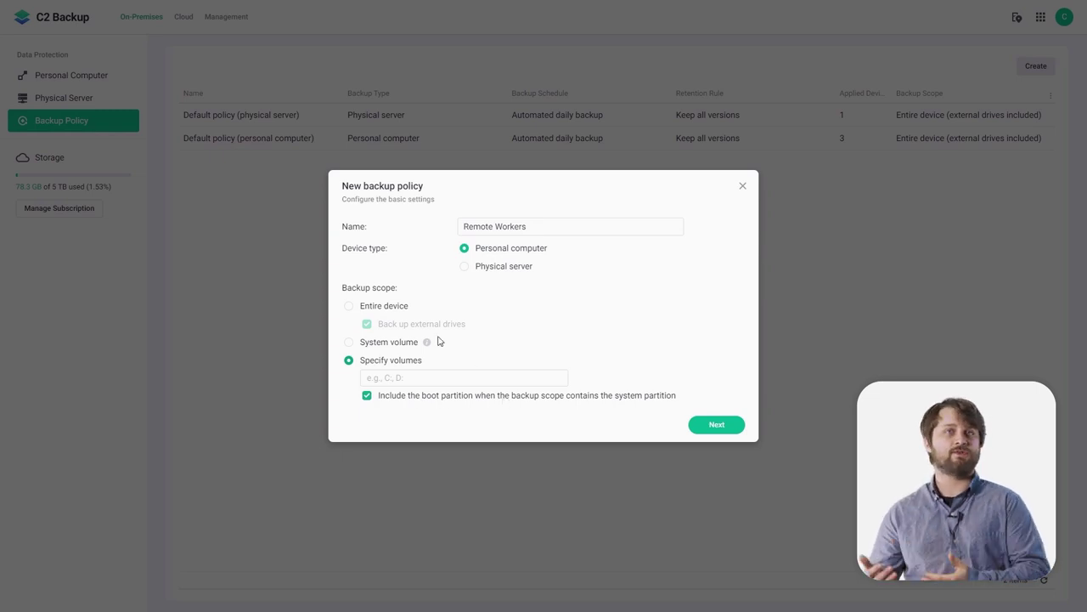
left_click(404, 308)
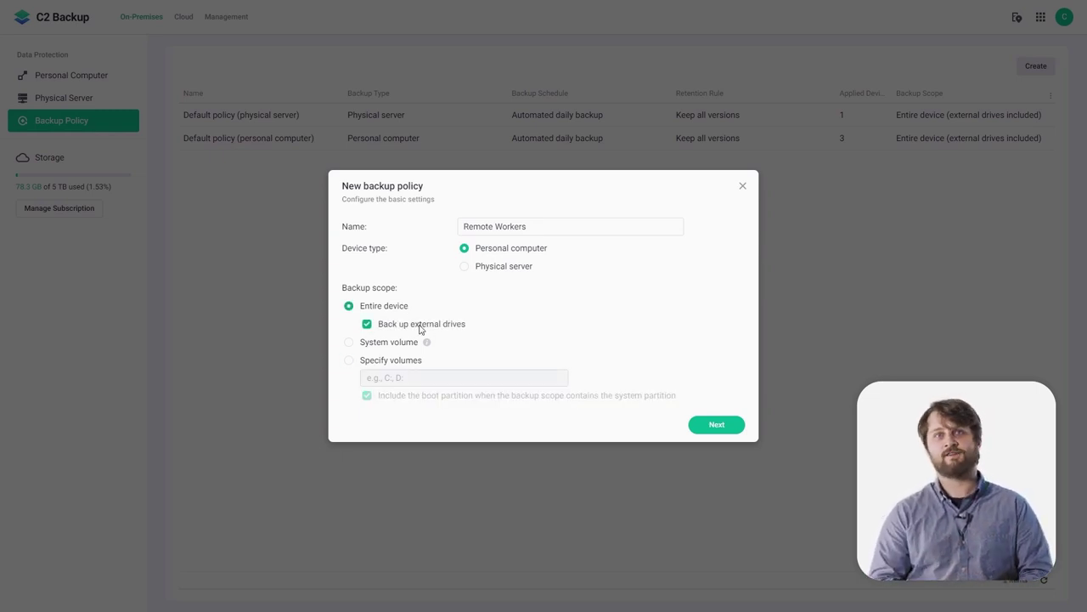
left_click(704, 430)
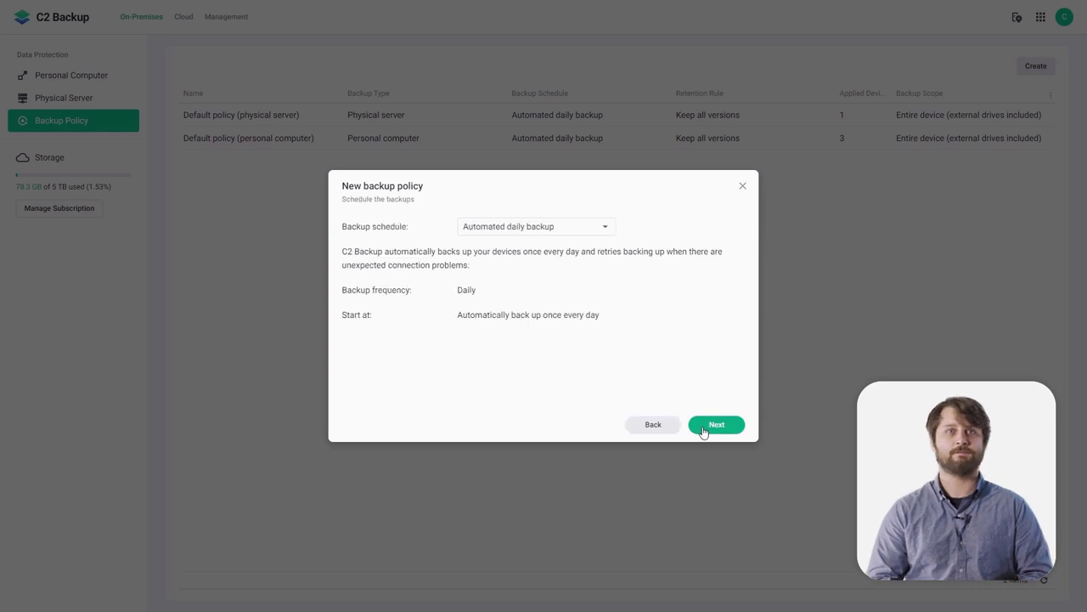
Set the backup schedule to Event trigger on screen lock, sign-out and power-on
left_click(574, 233)
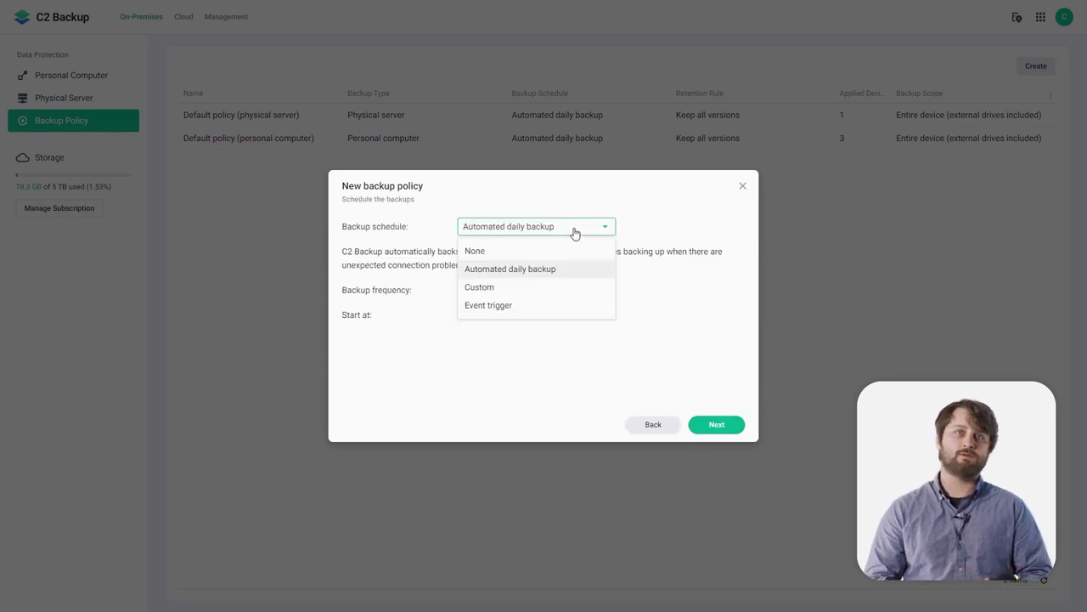
left_click(581, 289)
left_click(581, 256)
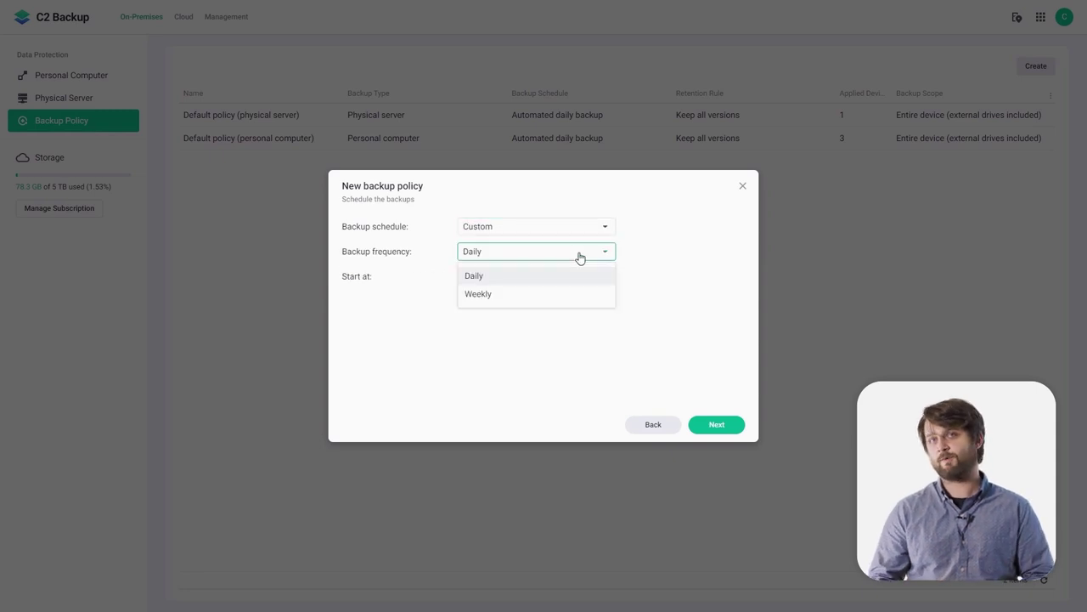
left_click(578, 275)
left_click(578, 275)
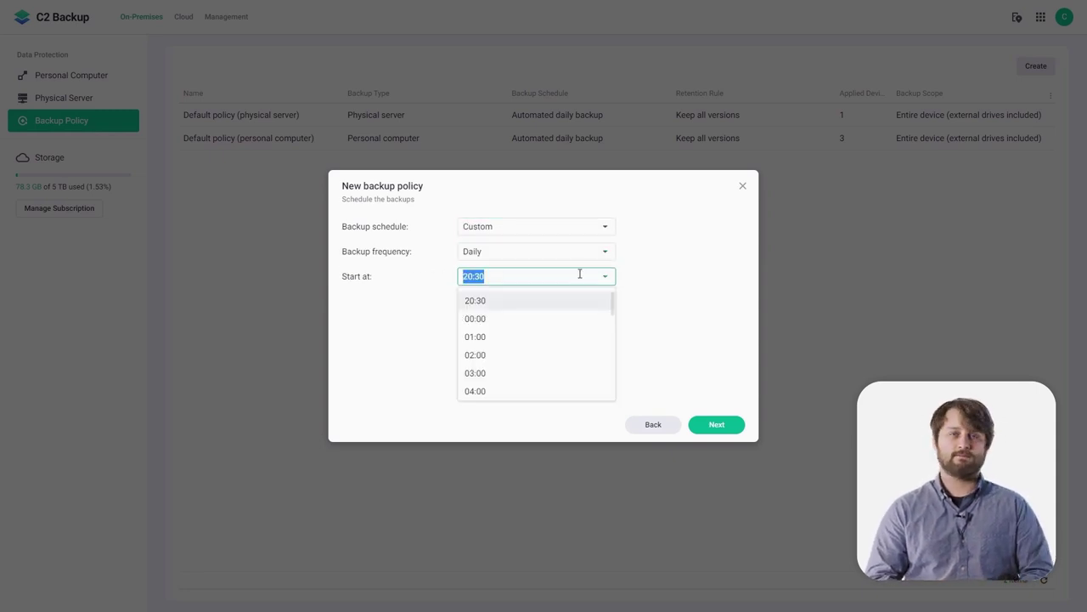
left_click(580, 275)
left_click(577, 226)
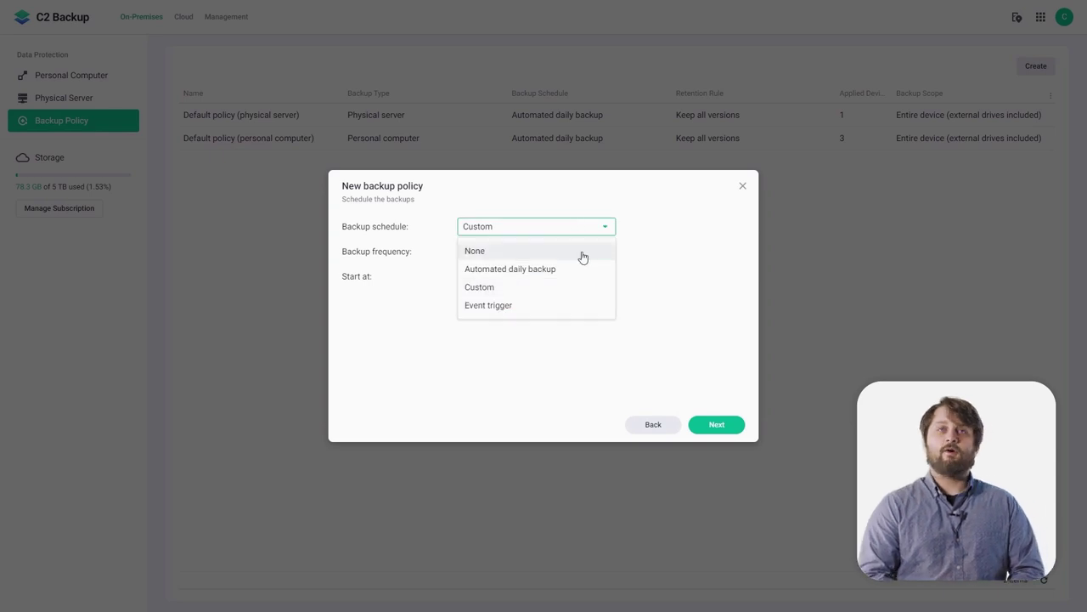
left_click(589, 305)
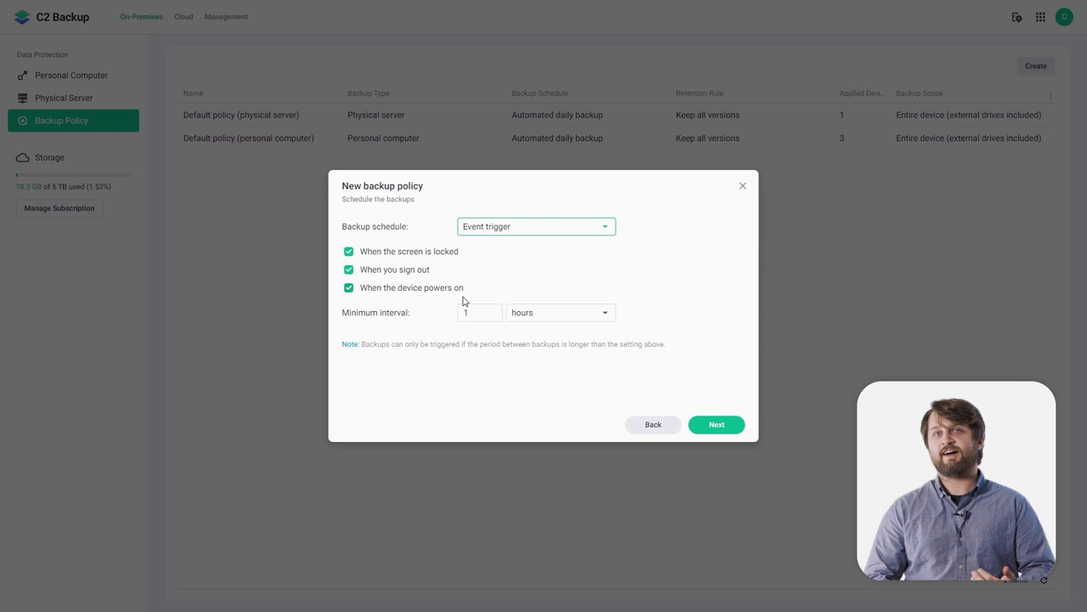
left_click(706, 426)
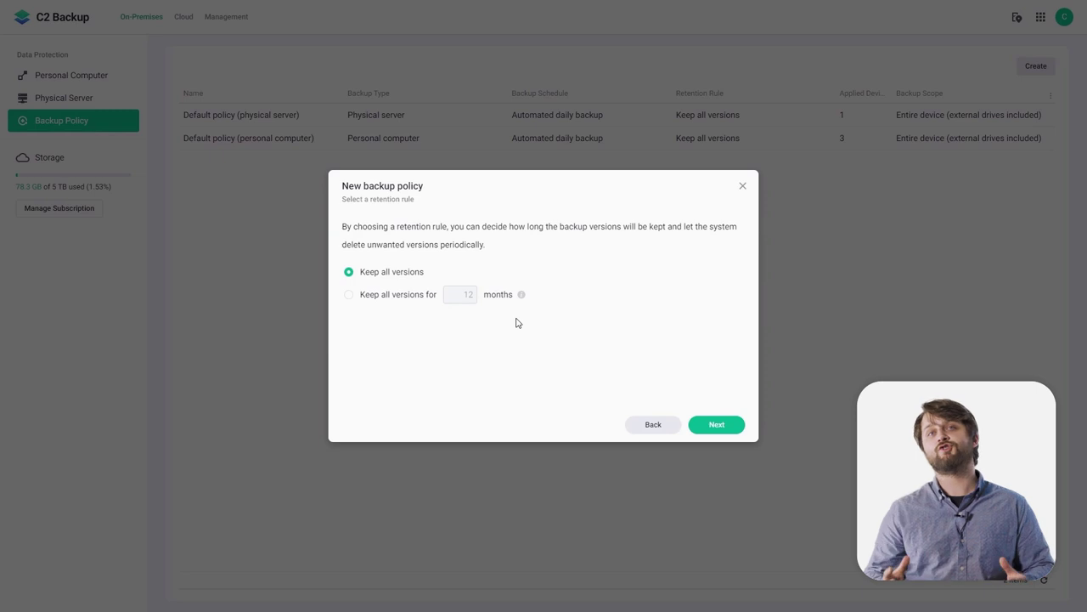
Keep all backup versions for 12 months and confirm the Remote Workers policy summary
left_click(501, 297)
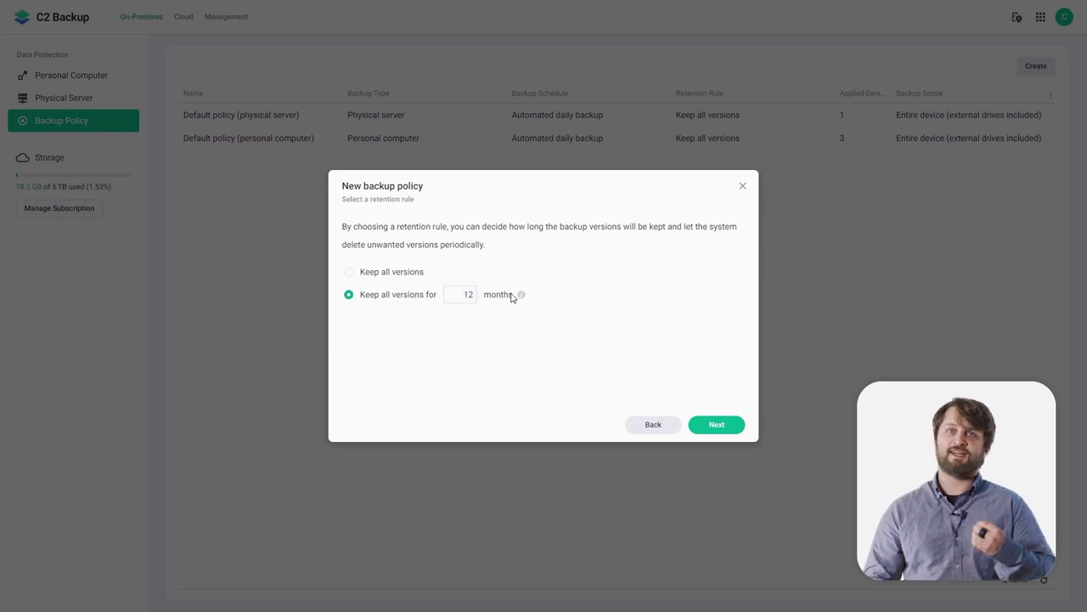
mouse_move(524, 296)
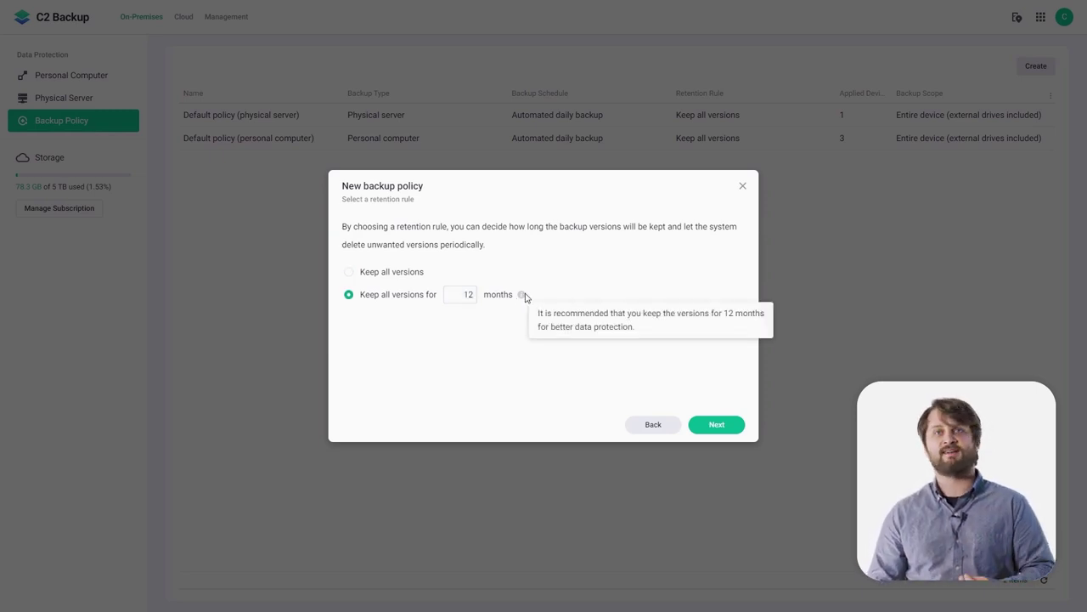
left_click(710, 426)
left_click(710, 426)
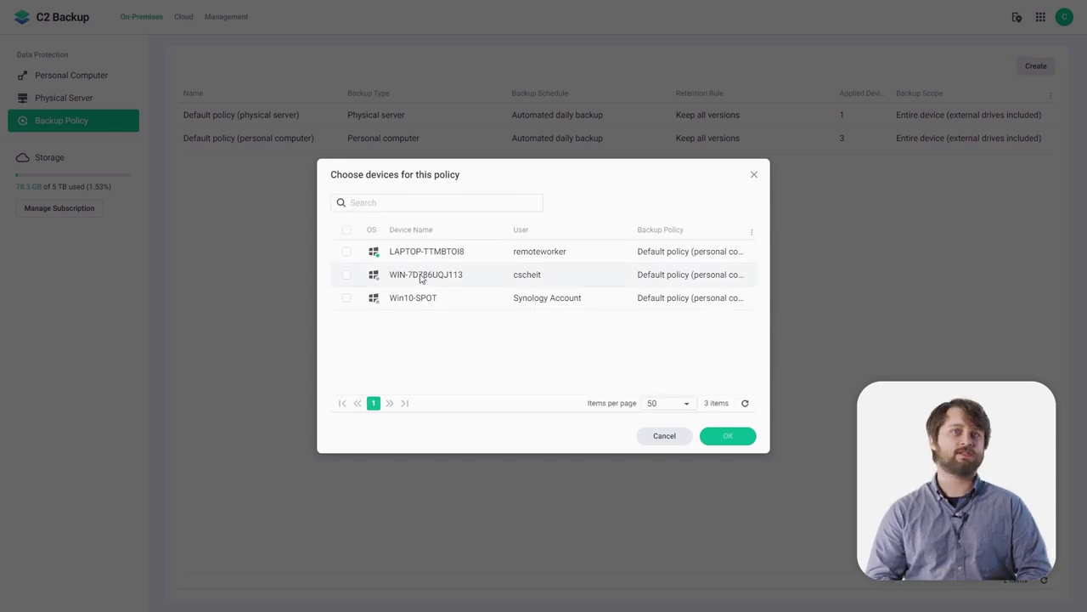
Assign Remote Workers to LAPTOP-TTMBTOI8 and WIN-7D786UQJ113 and confirm
left_click(346, 252)
left_click(345, 274)
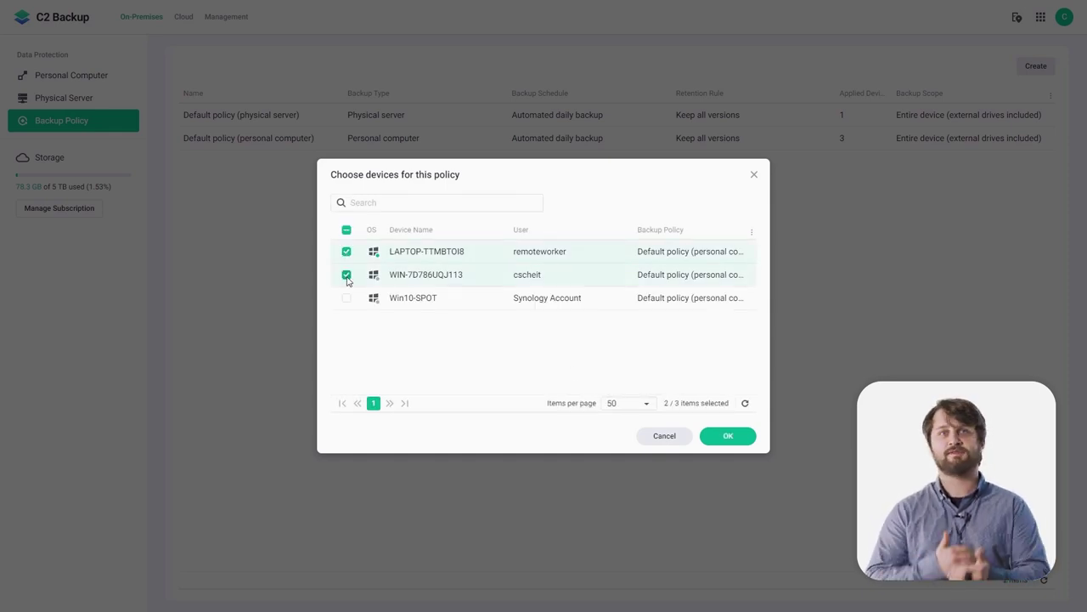
left_click(720, 436)
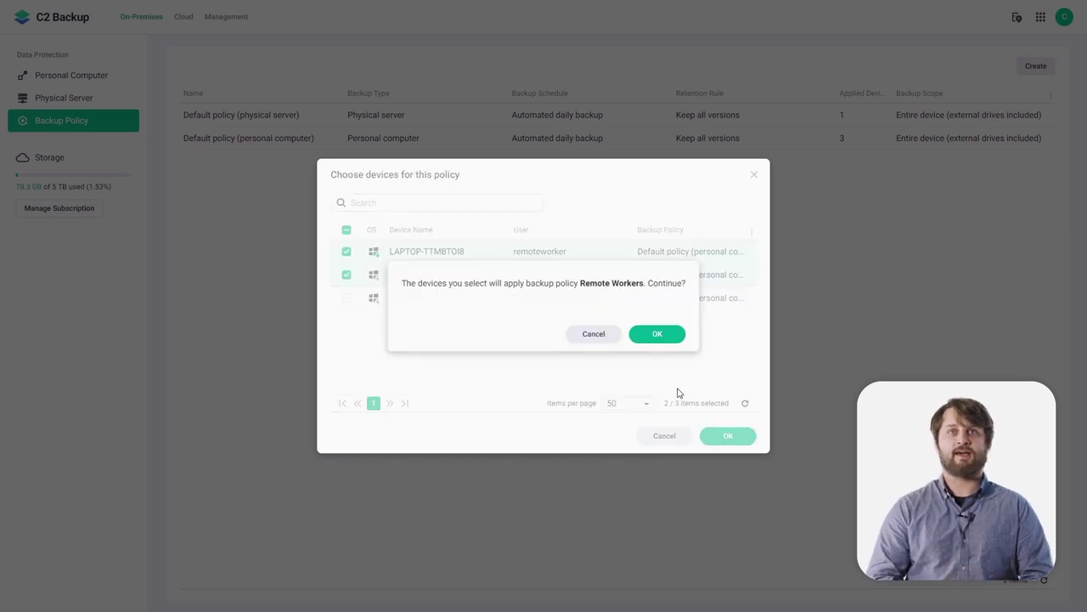
left_click(667, 337)
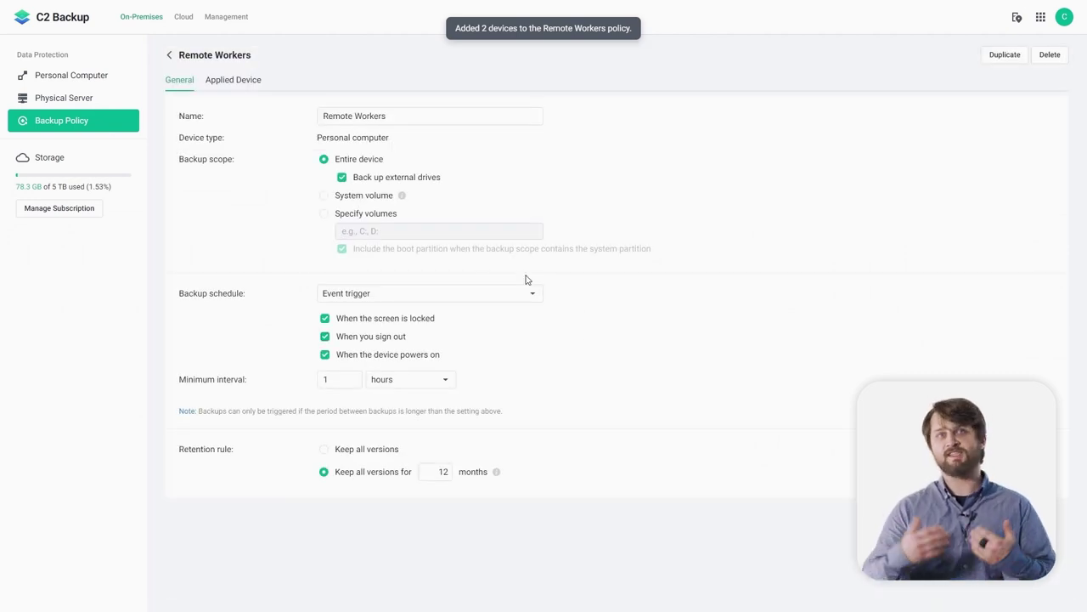
Review Remote Workers' applied devices, then back up LAPTOP-TTMBTOI8 immediately from Personal Computer
left_click(247, 84)
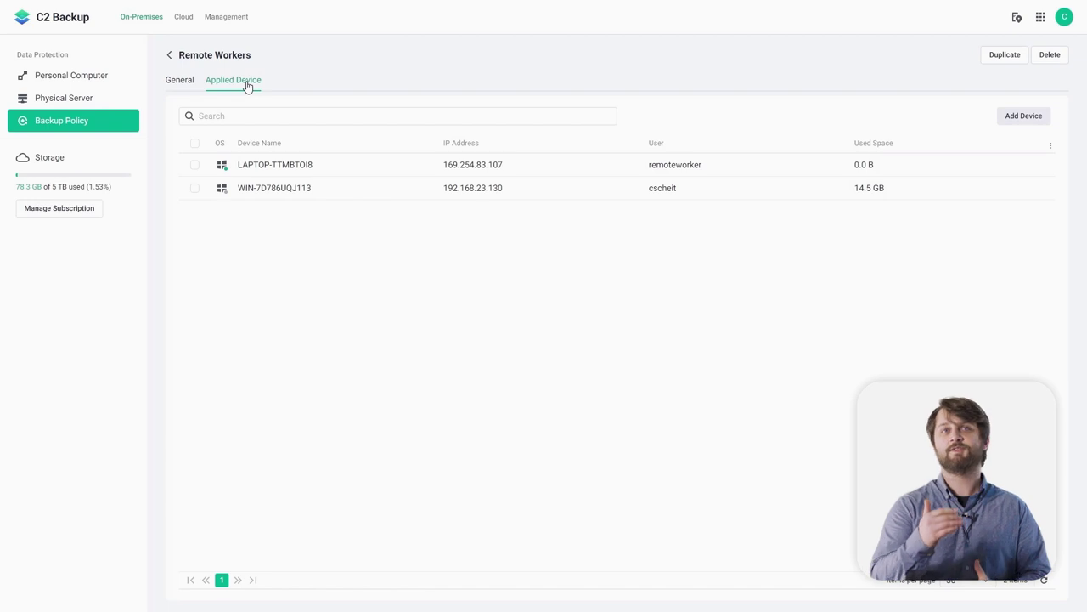
left_click(113, 75)
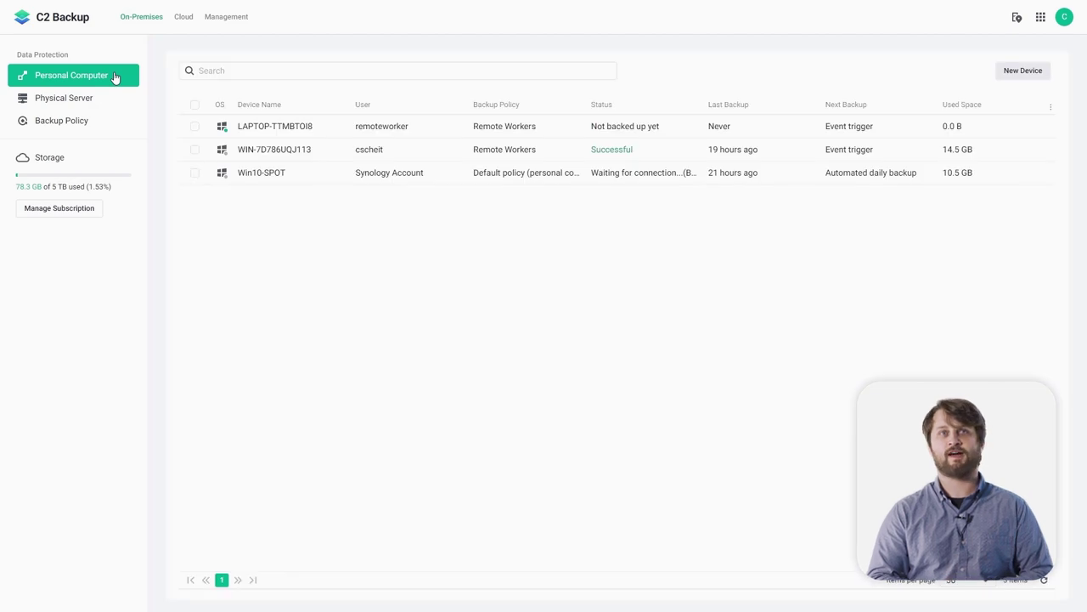
left_click(195, 127)
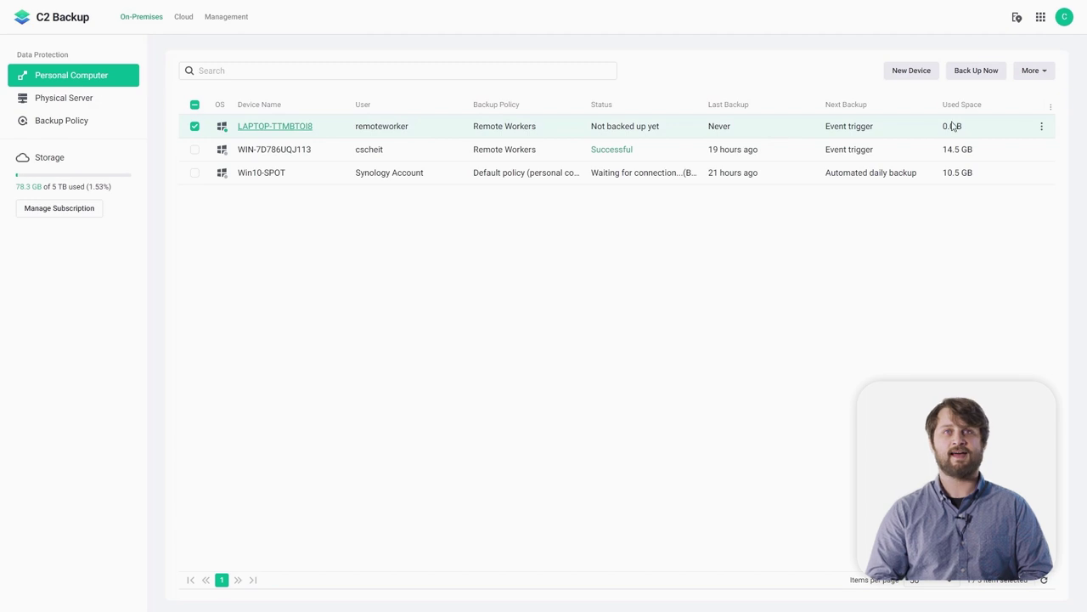
left_click(984, 77)
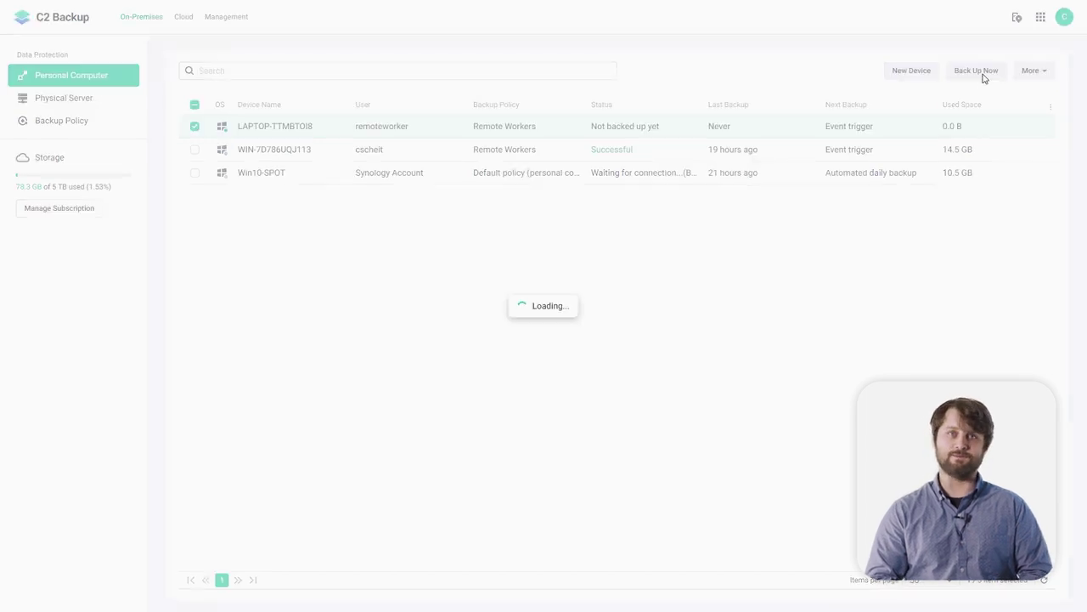
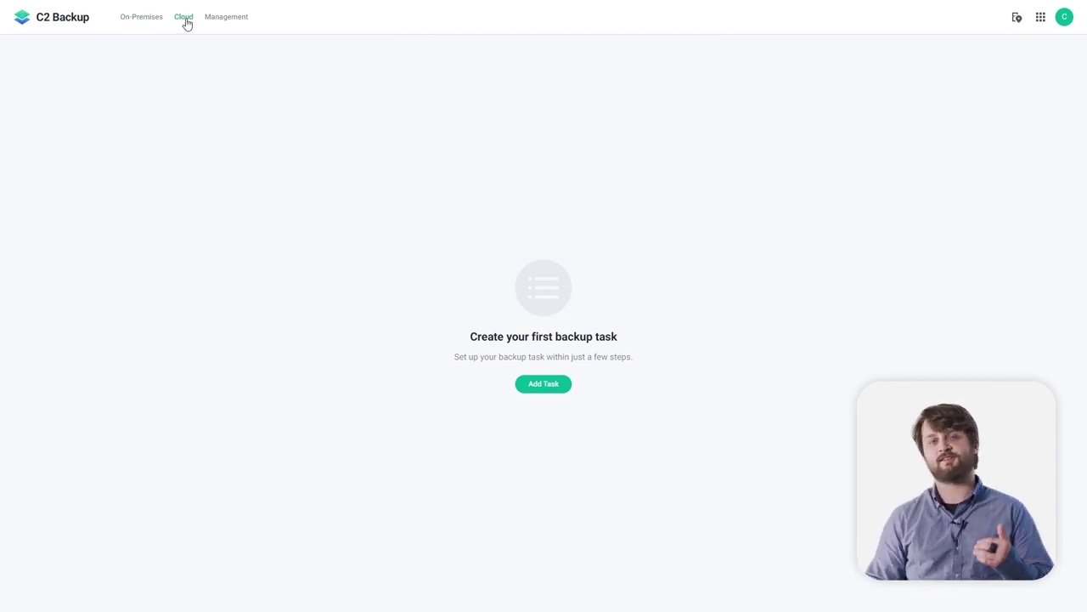
Add a new backup task with Microsoft 365 as its data source
left_click(533, 380)
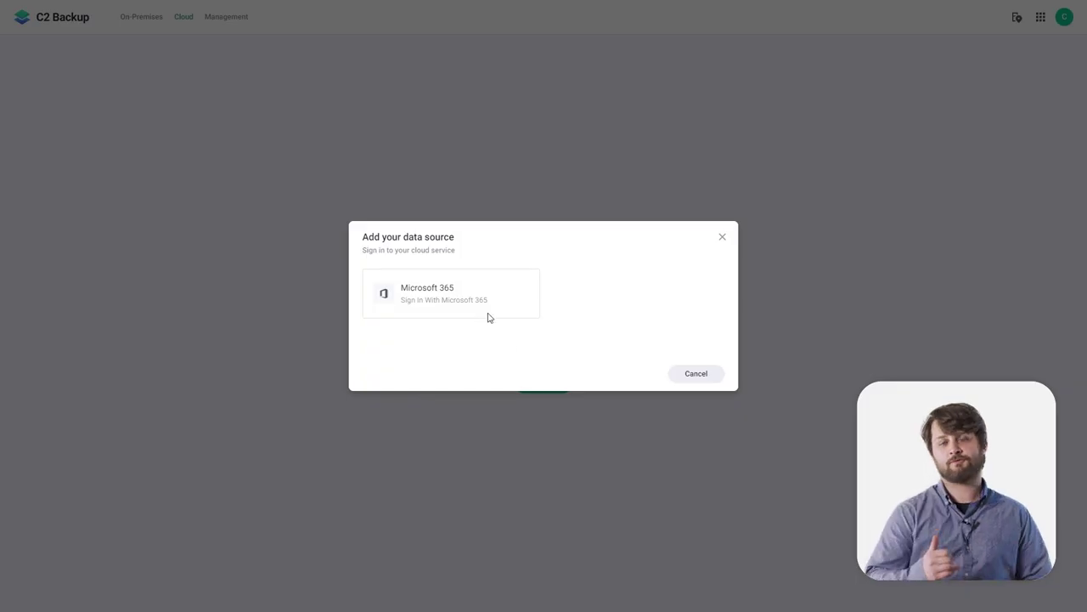
left_click(483, 309)
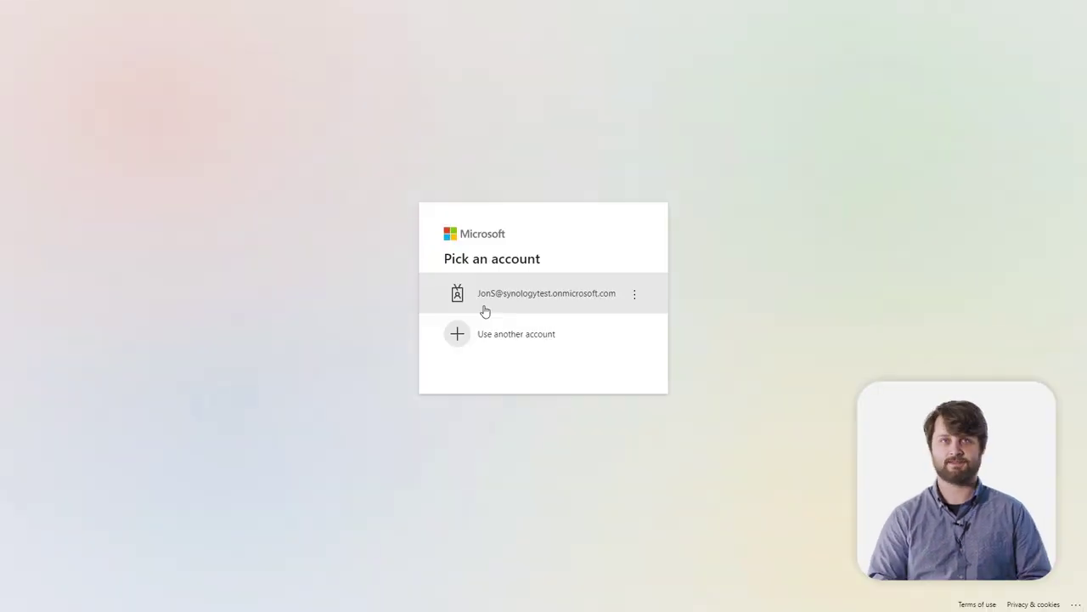
Sign in with the admin account, skip saving the password, and grant C2 Backup organization-wide consent
left_click(485, 311)
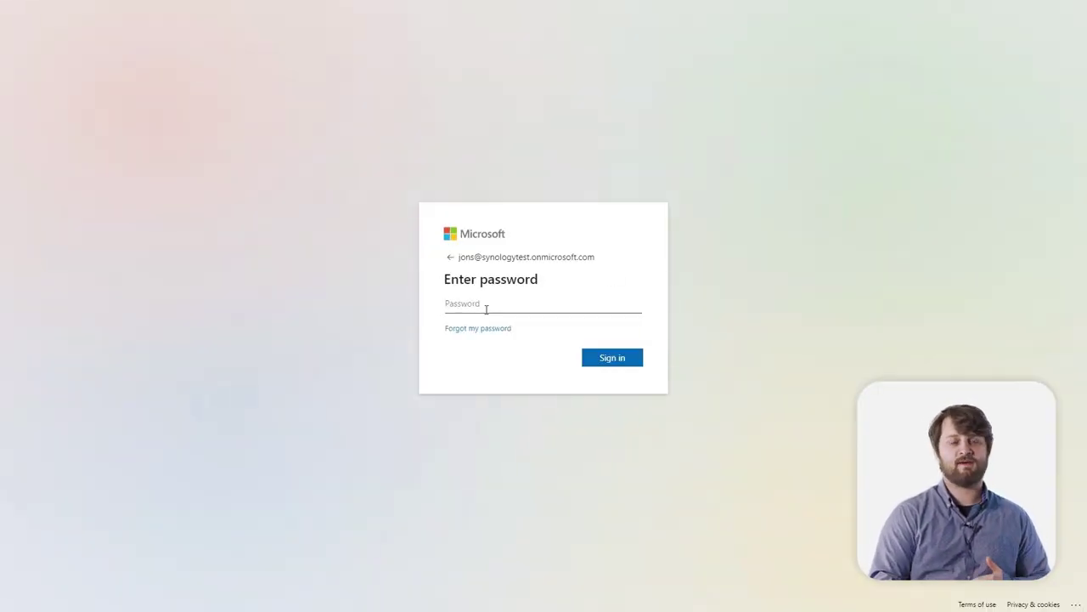
key("ctrl+v")
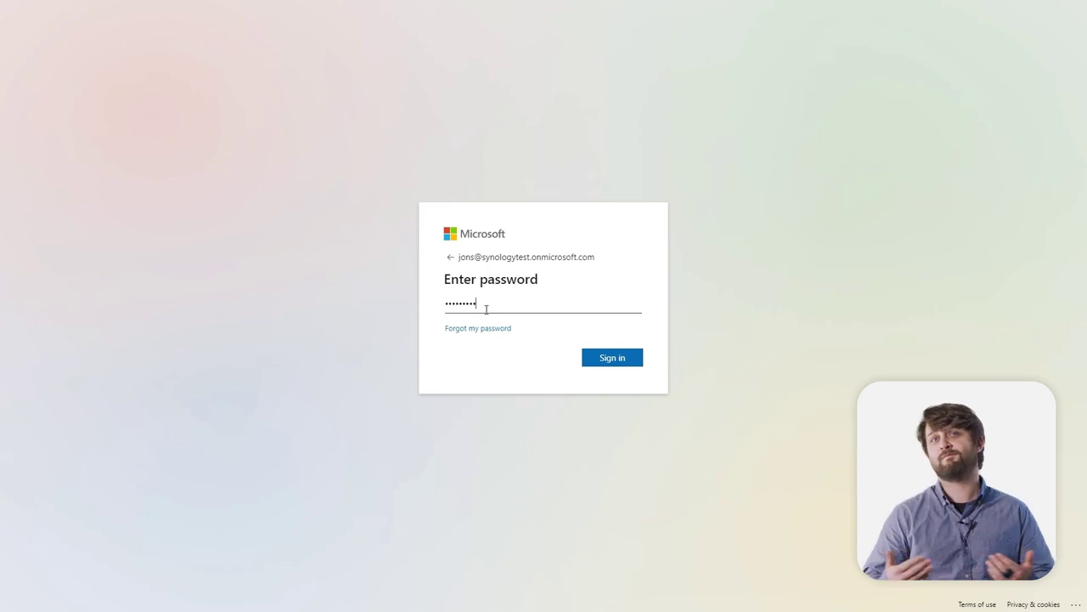
key("Return")
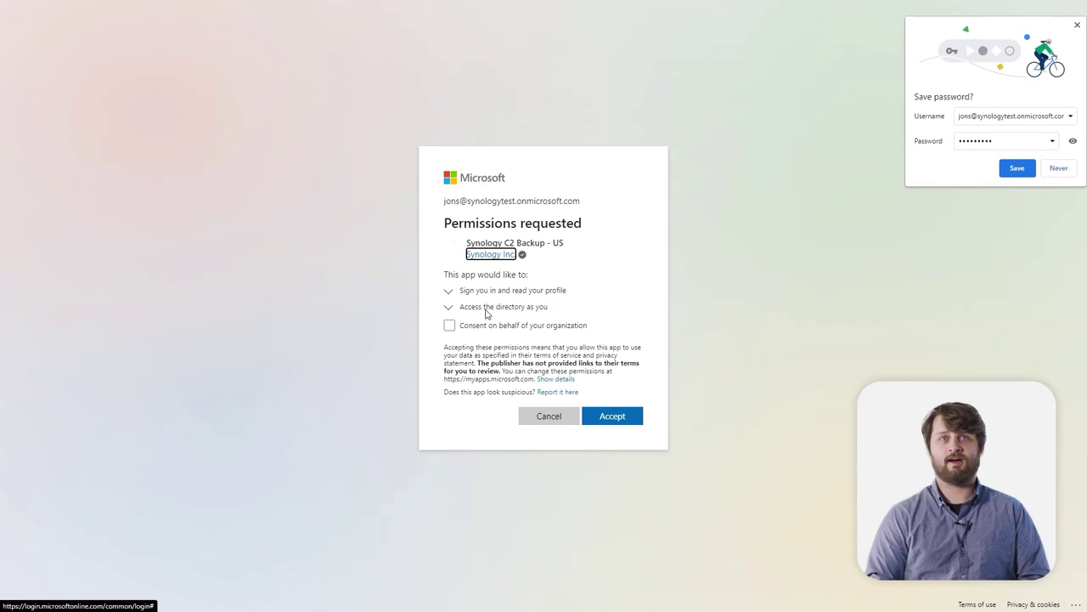
left_click(1058, 170)
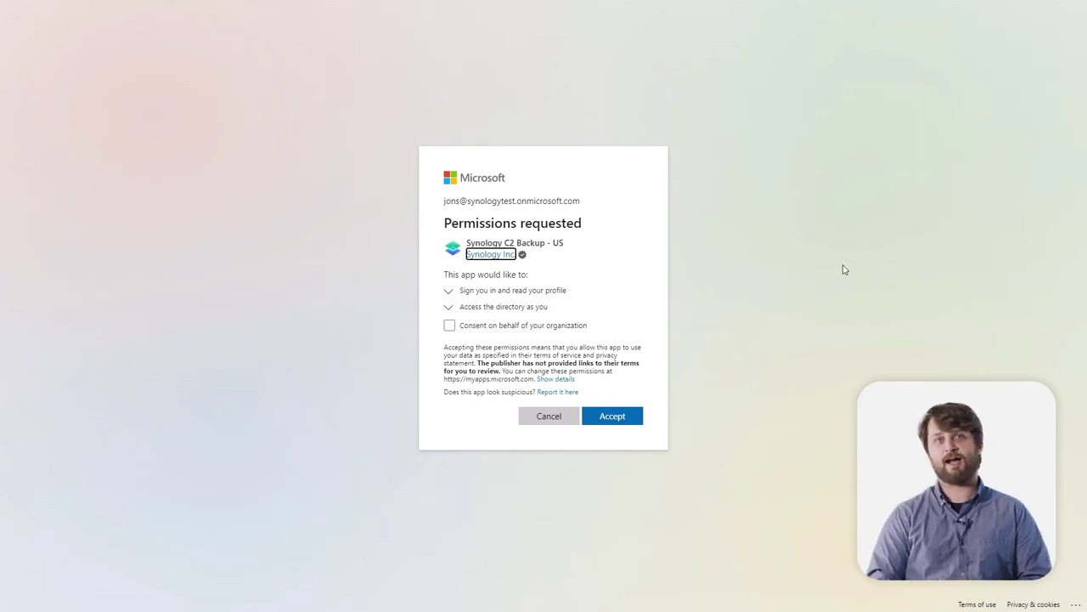
left_click(549, 326)
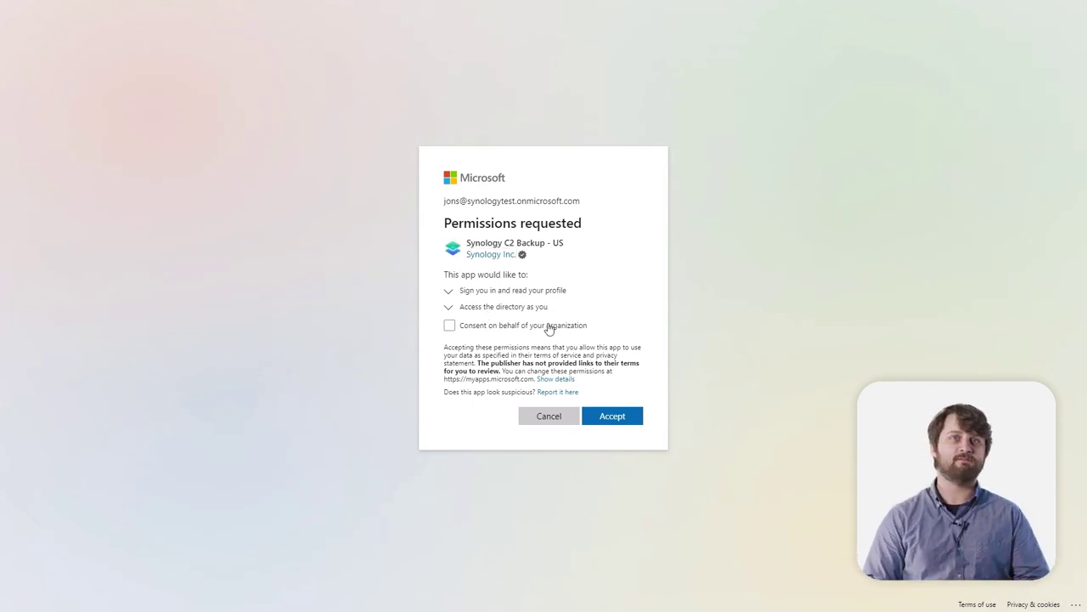
left_click(593, 430)
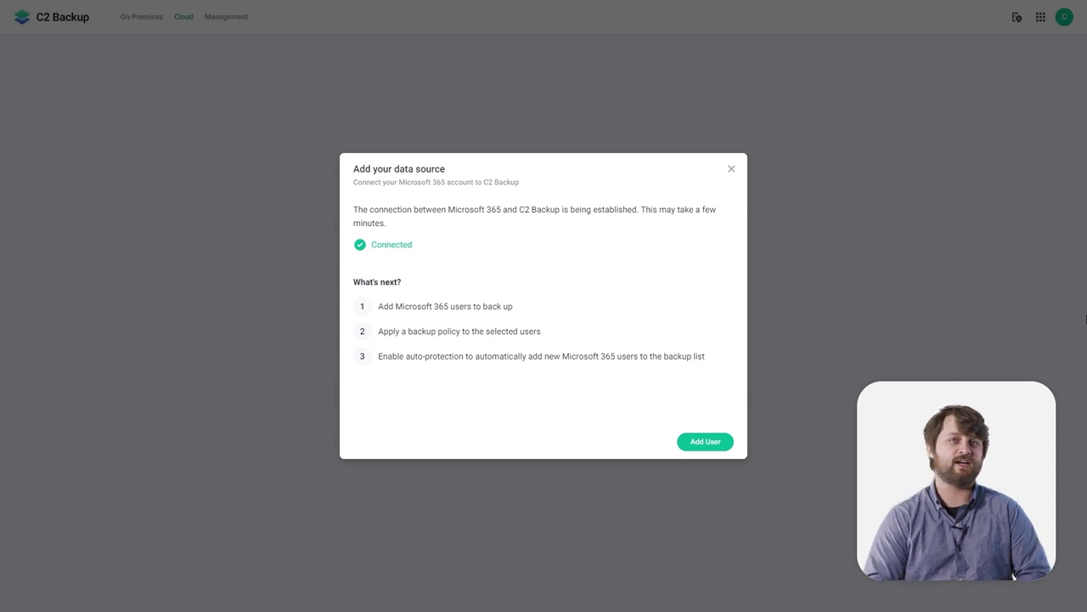
In Add User, search the user list by name, select the found user, then clear the search
left_click(726, 446)
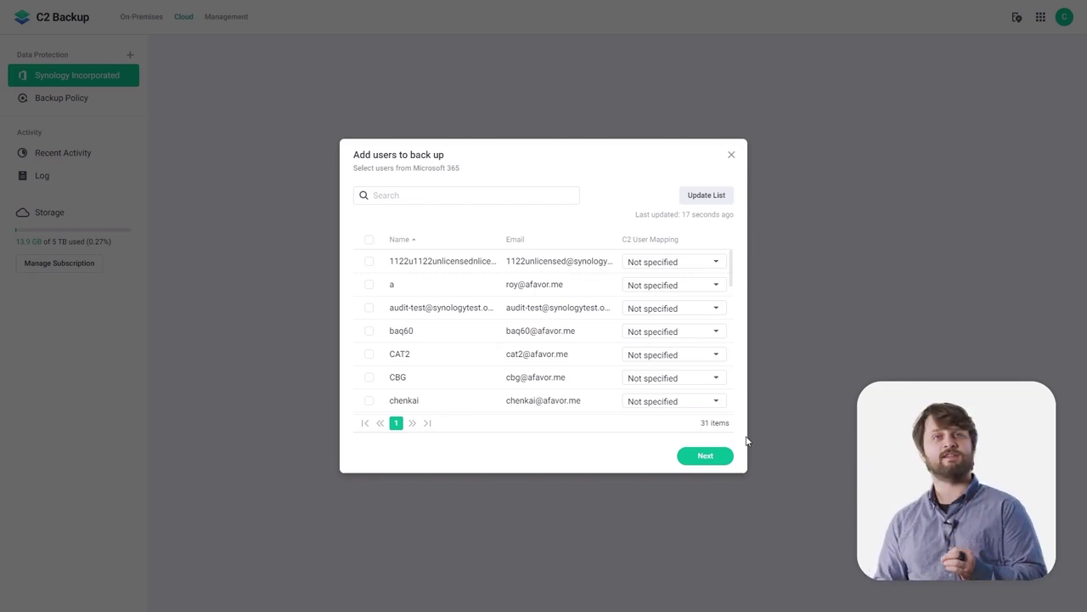
left_click(498, 196)
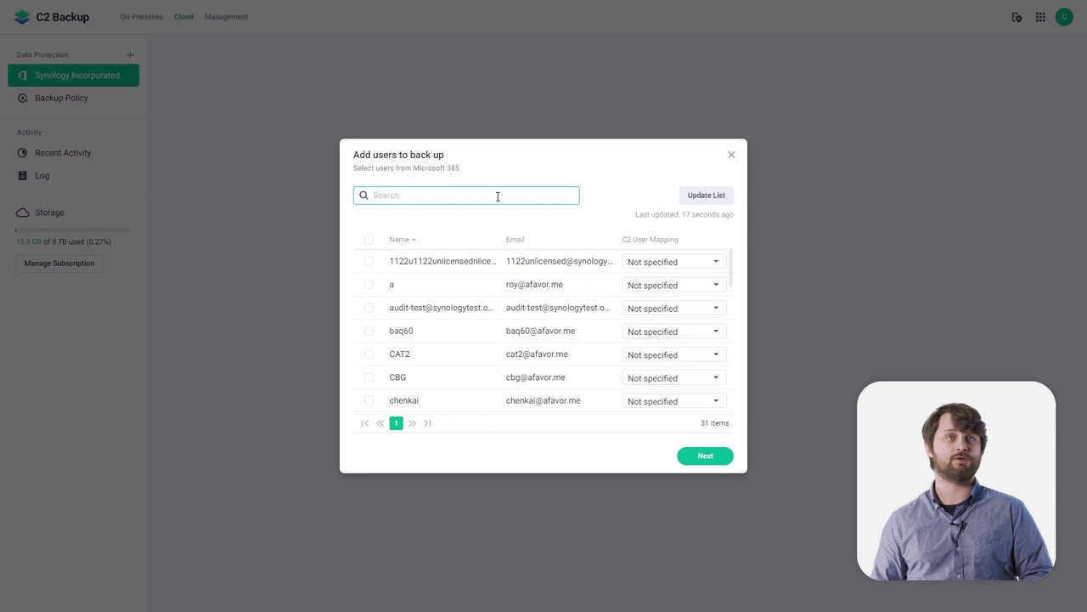
type("jons")
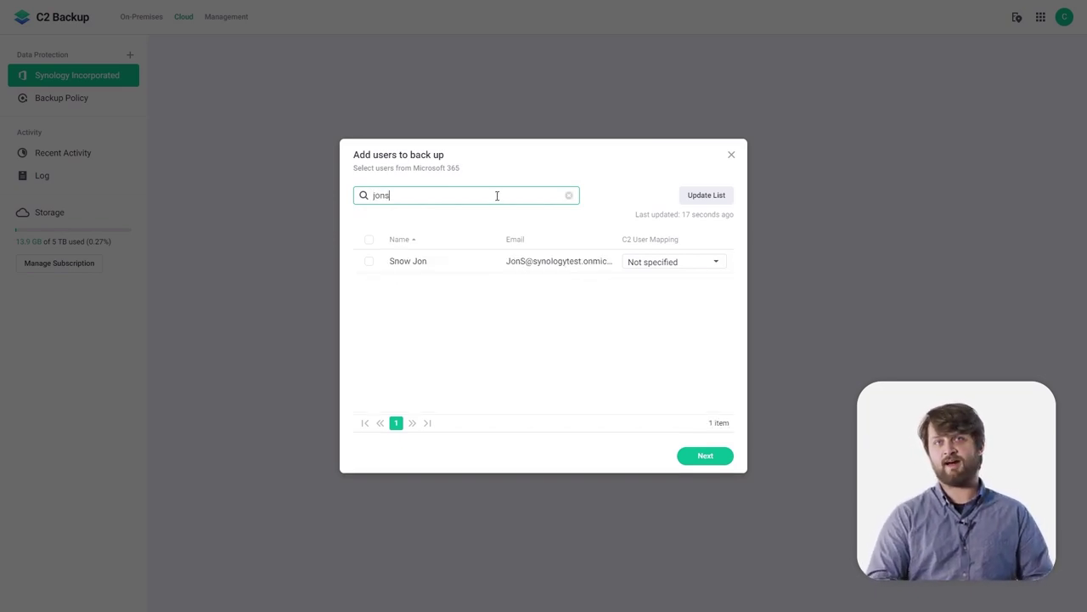
left_click(369, 262)
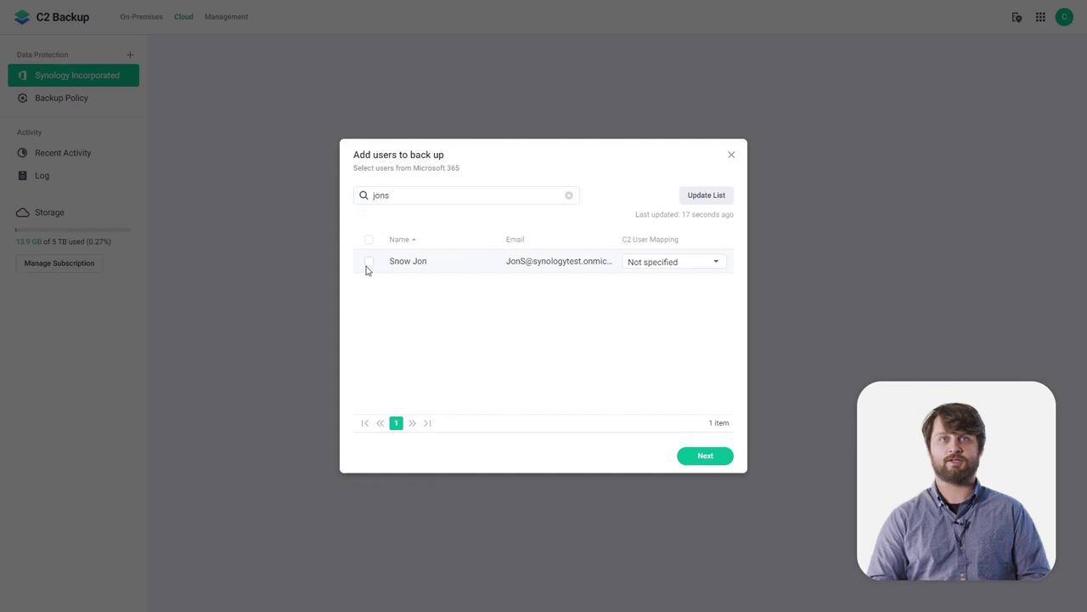
left_click(568, 195)
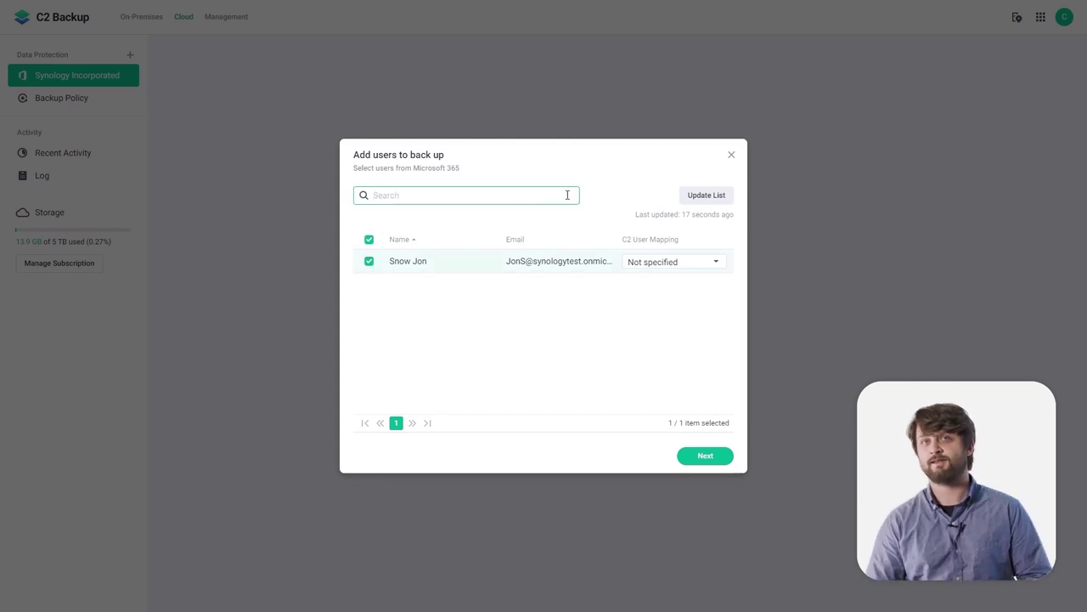
Select all 31 Microsoft 365 users and continue to the backup policy step
left_click(371, 242)
left_click(371, 241)
left_click(371, 242)
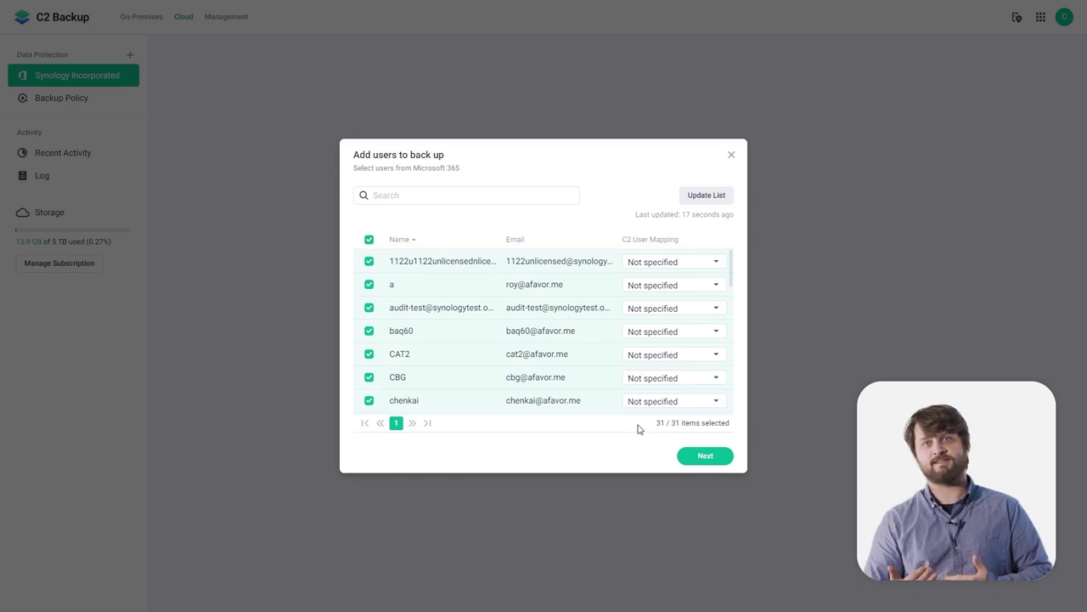
left_click(693, 459)
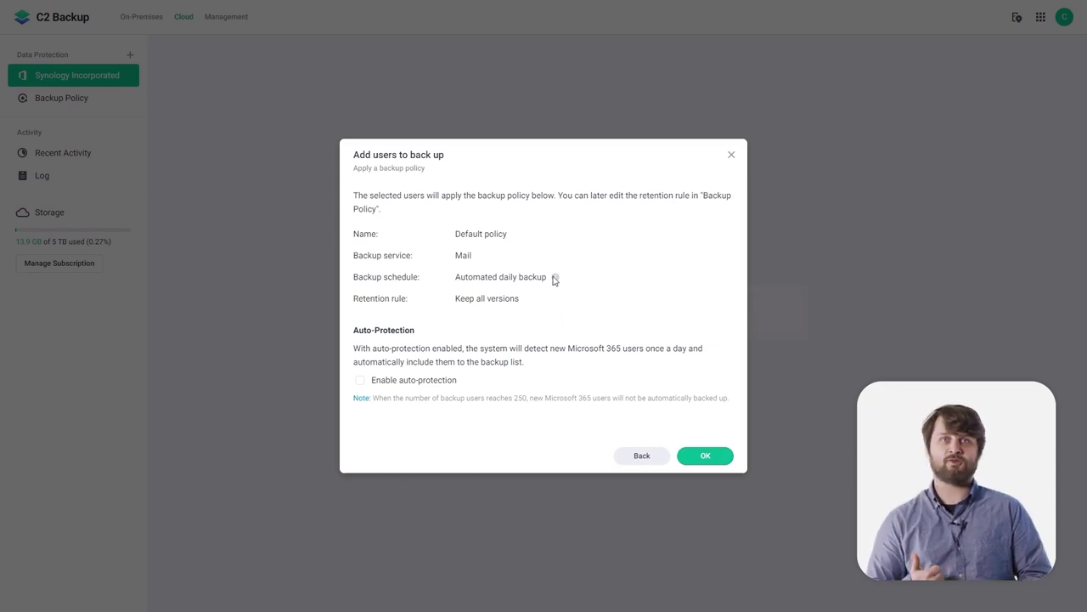
Enable auto-protection and auto-mapping to C2 users on the Default policy, then create the task
mouse_move(554, 279)
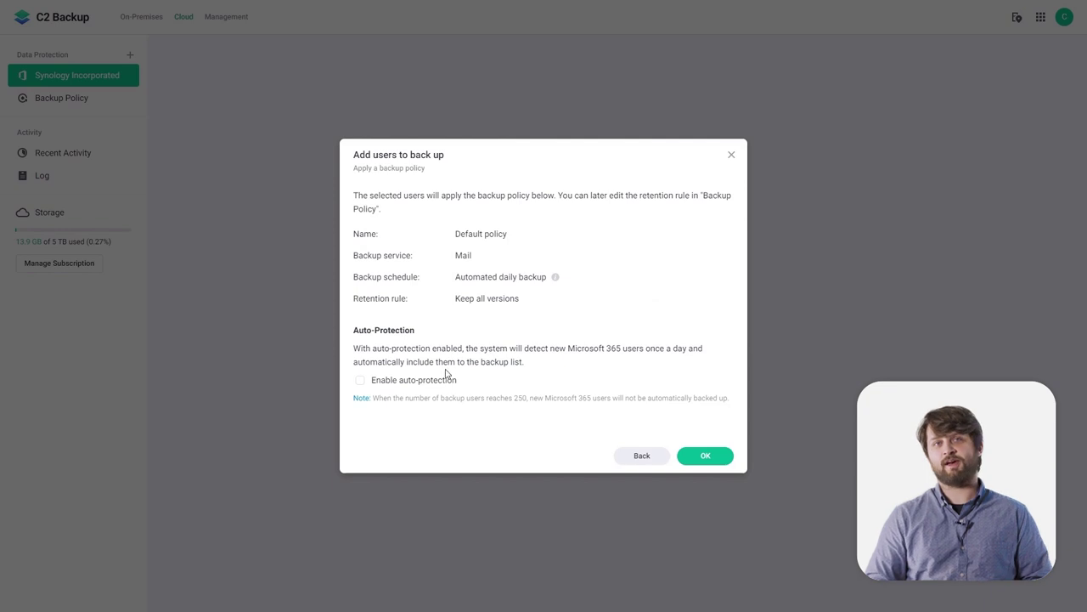
left_click(362, 382)
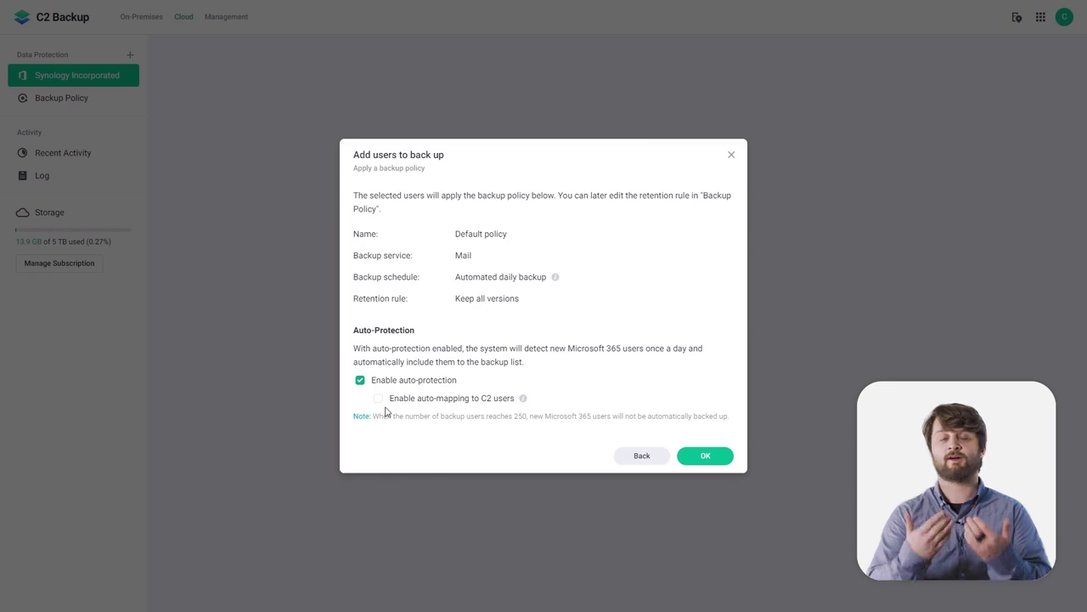
left_click(378, 404)
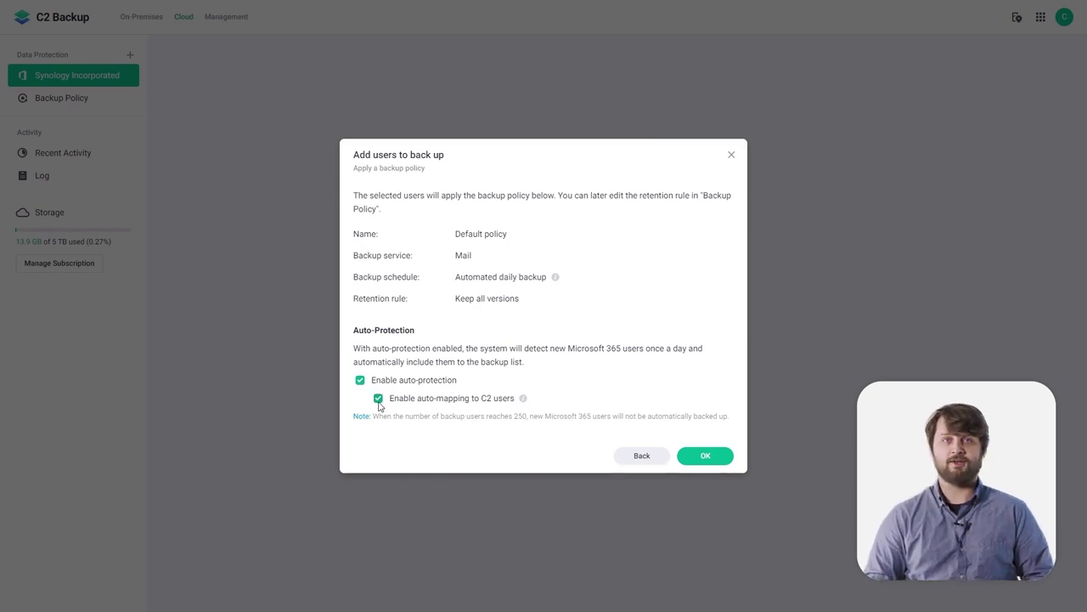
left_click(524, 399)
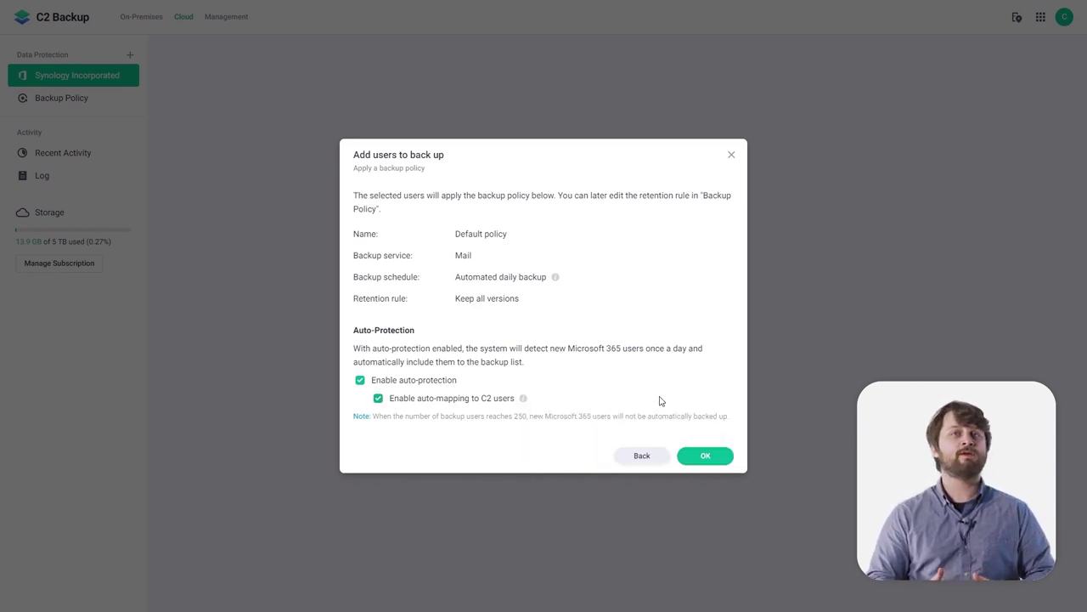
left_click(702, 455)
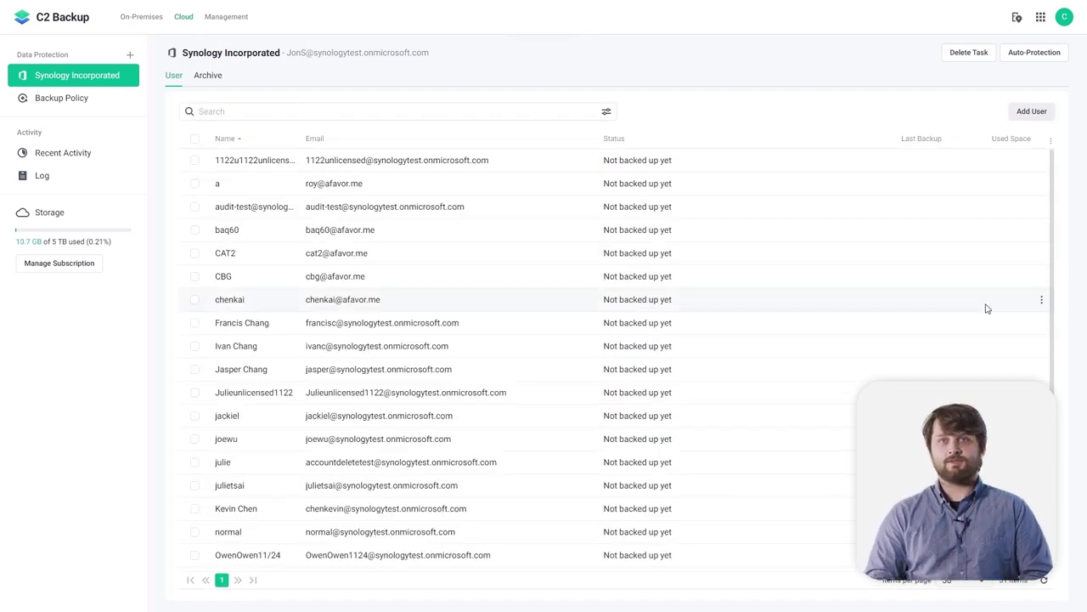
Check that the Default Policy covers 31 users, then select every user in Synology Incorporated and back them up
left_click(80, 102)
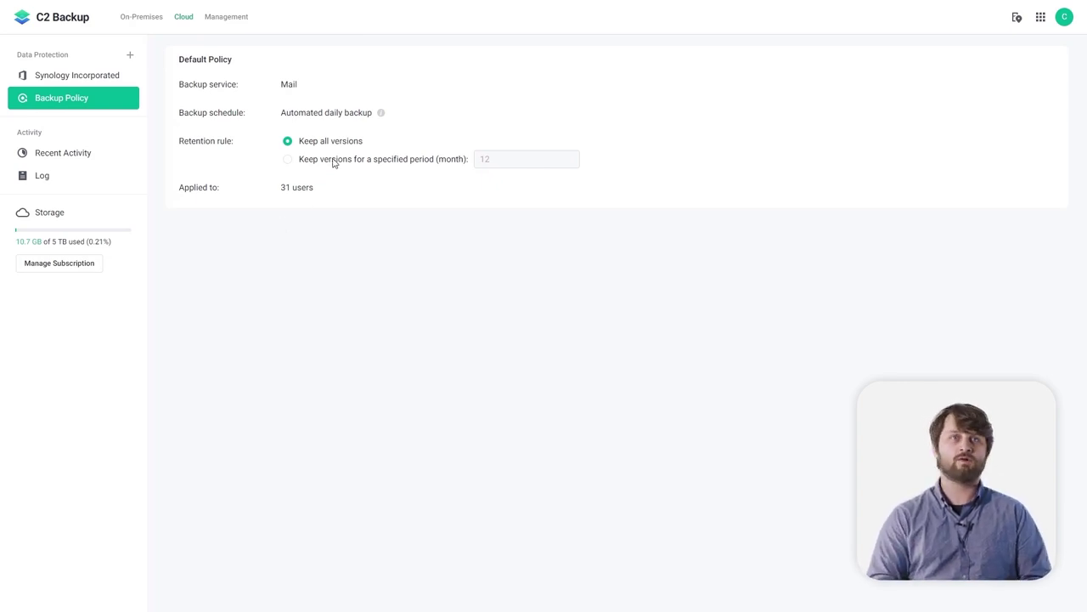
left_click(126, 75)
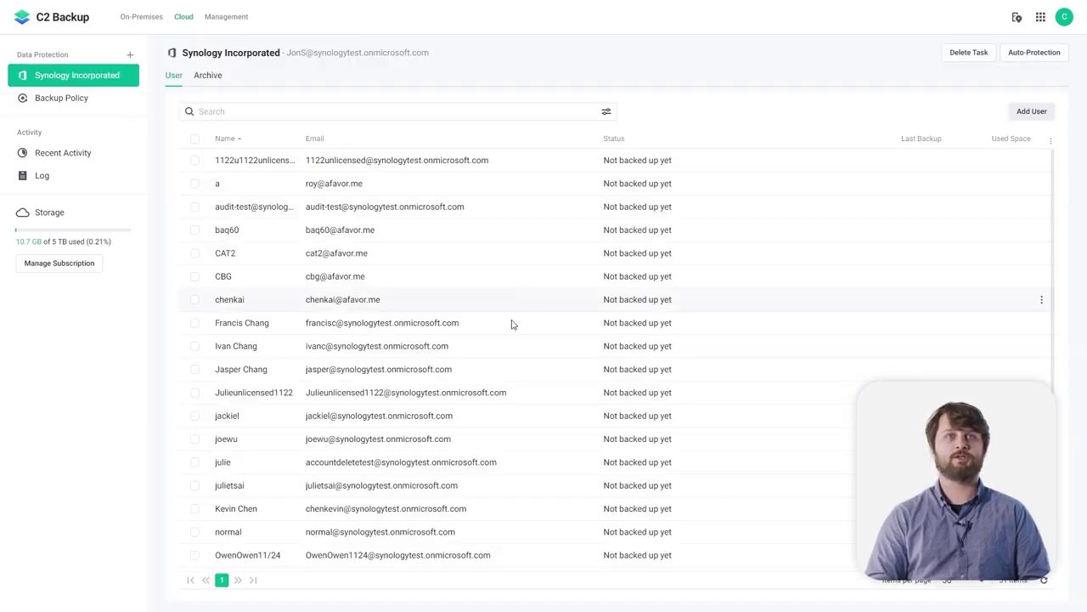
scroll(510, 330, "down", 4)
scroll(509, 333, "up", 4)
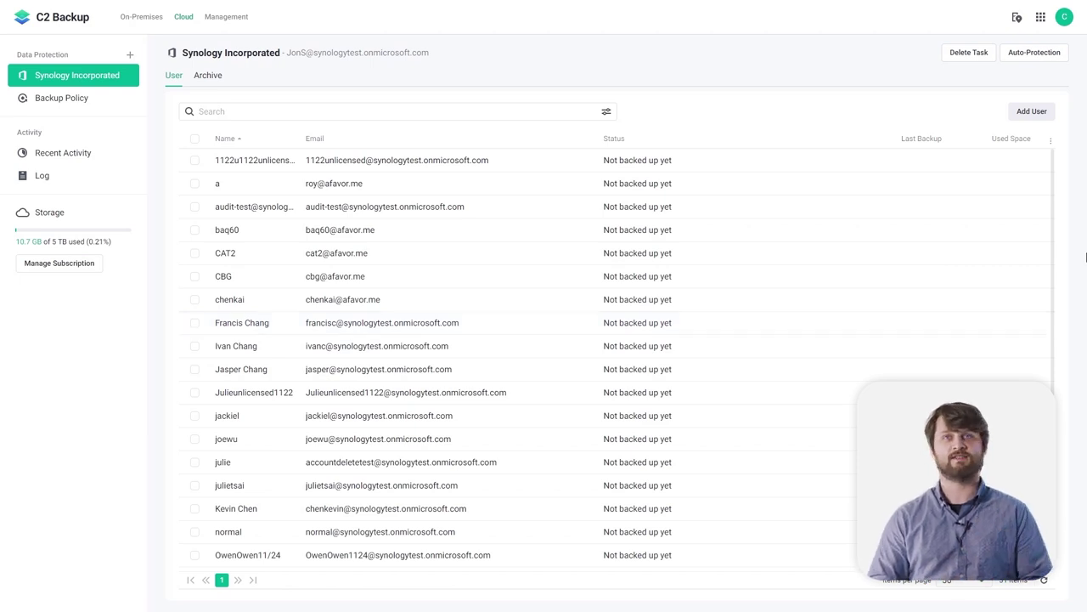
left_click(195, 141)
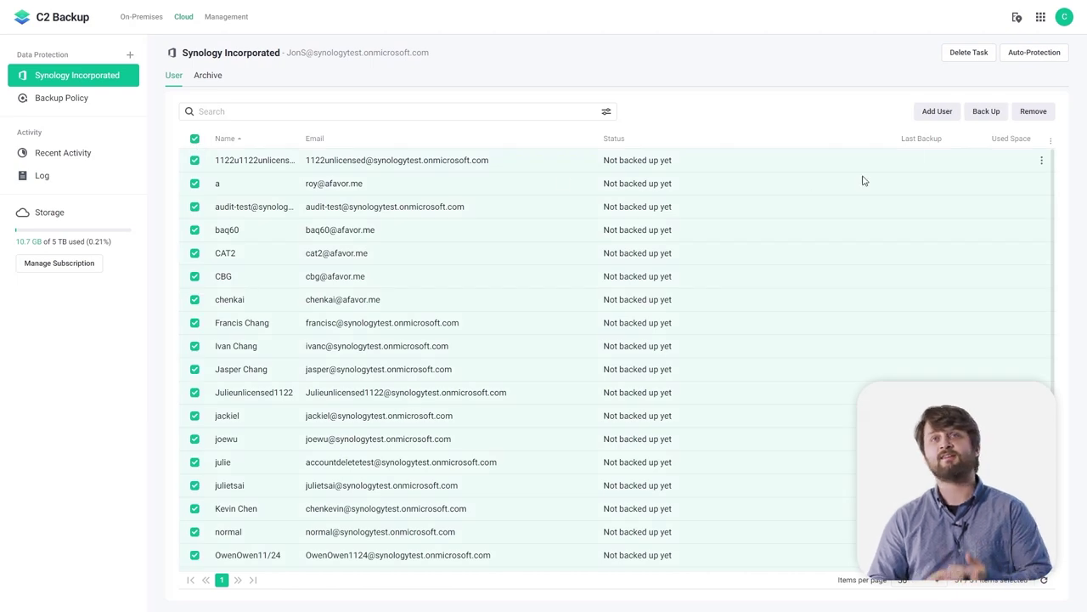
left_click(977, 112)
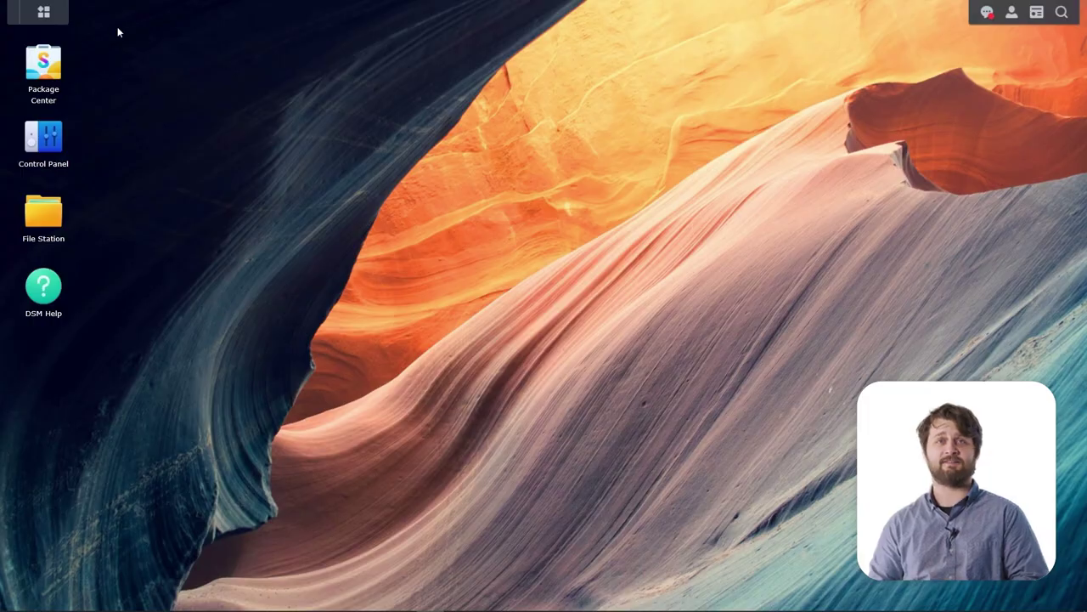
Launch Hyper Backup from the DSM main menu and advance to the Recovery slide
left_click(47, 13)
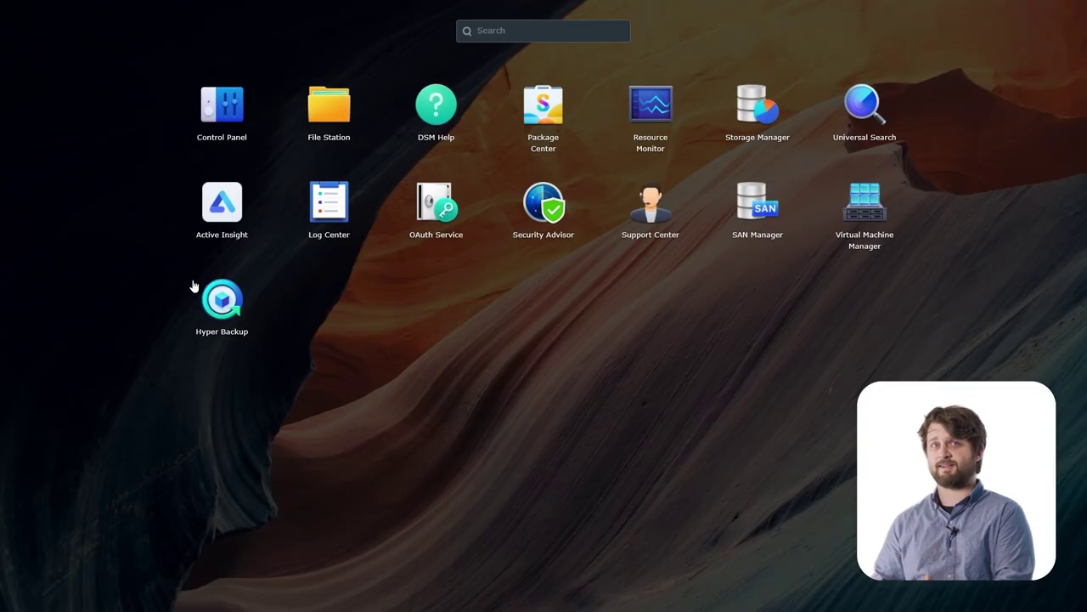
left_click(212, 310)
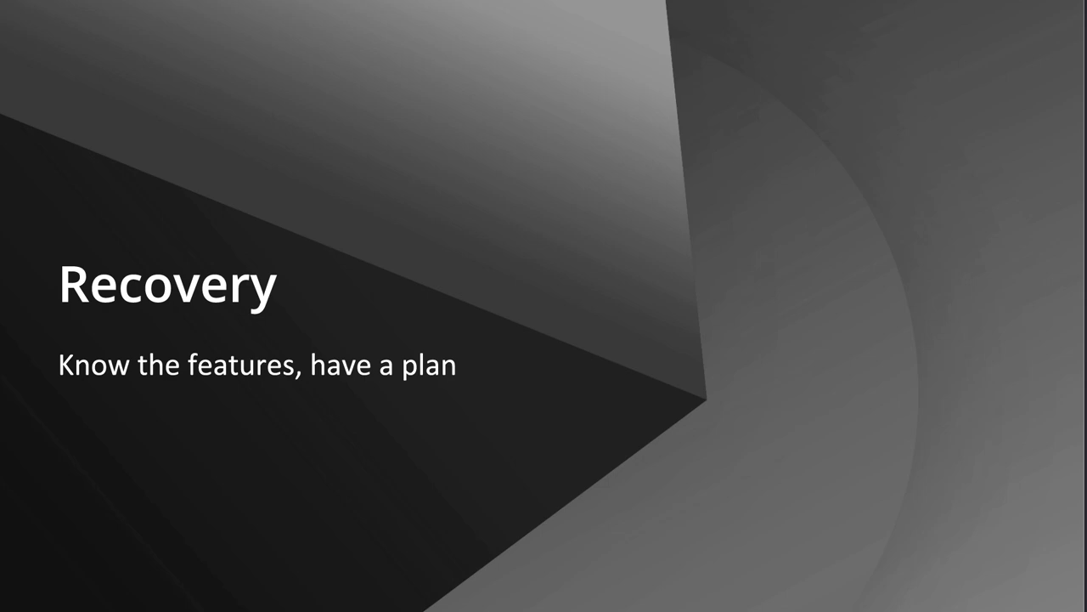
key("Right")
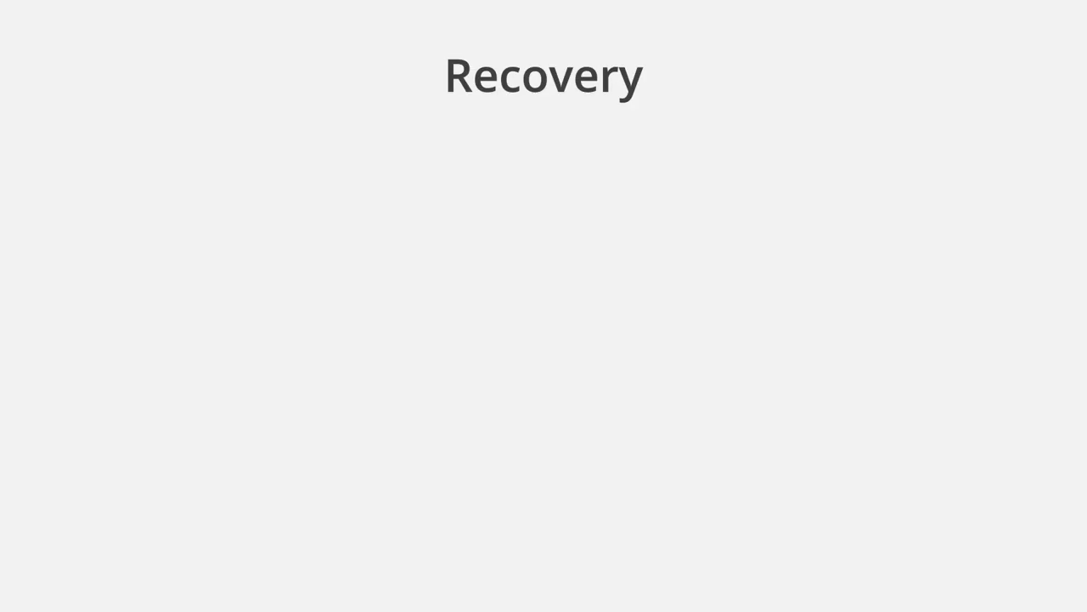
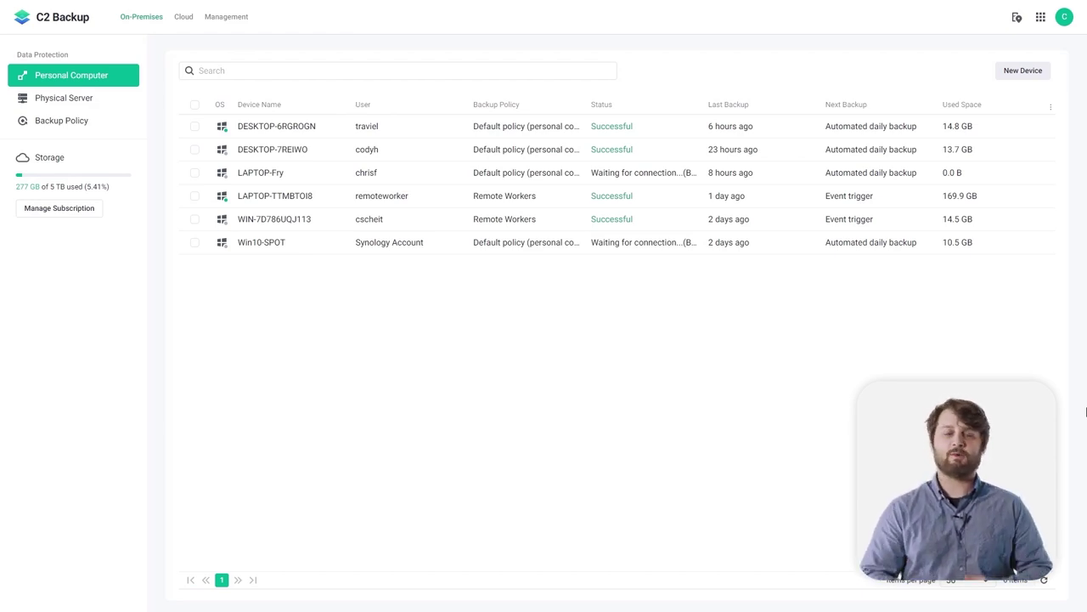
Choose Download files/folders for LAPTOP-TTMBTOI8 and unlock it with the pasted C2 Encryption Key
left_click(1045, 195)
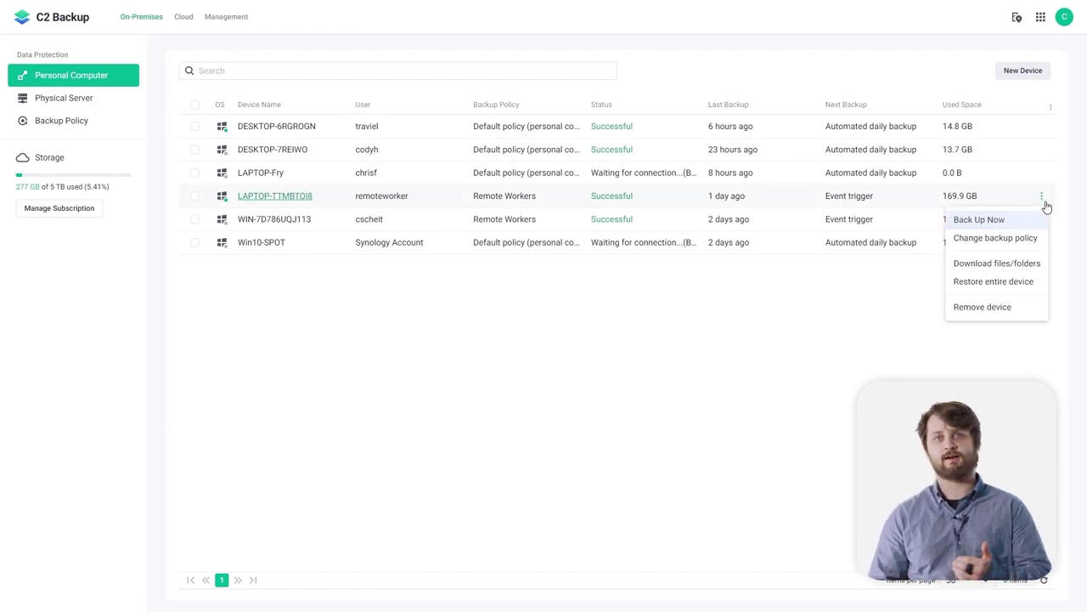
left_click(1044, 264)
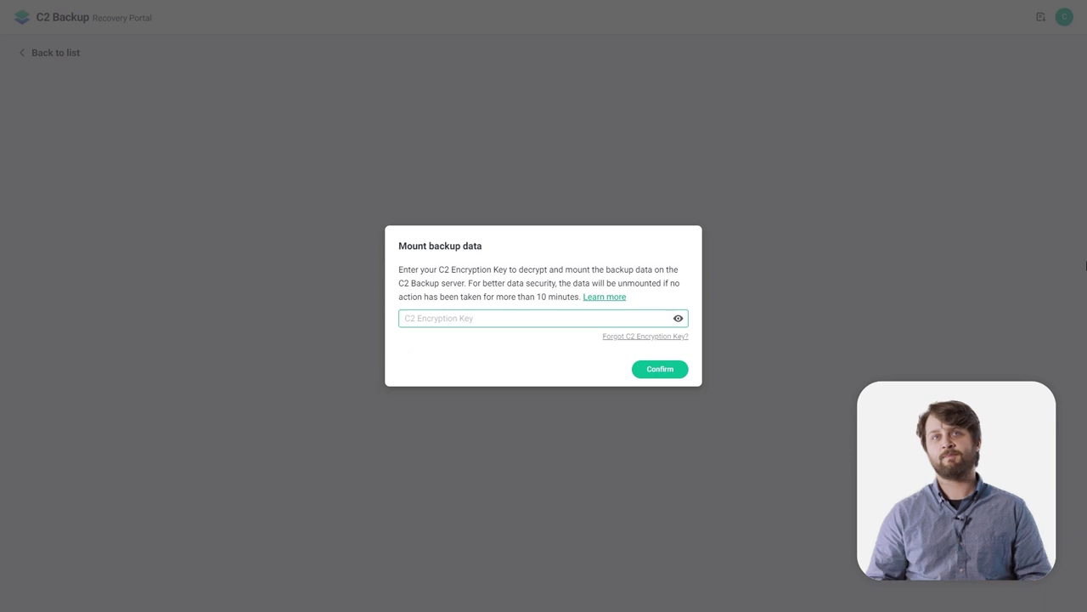
key("ctrl+v")
left_click(680, 371)
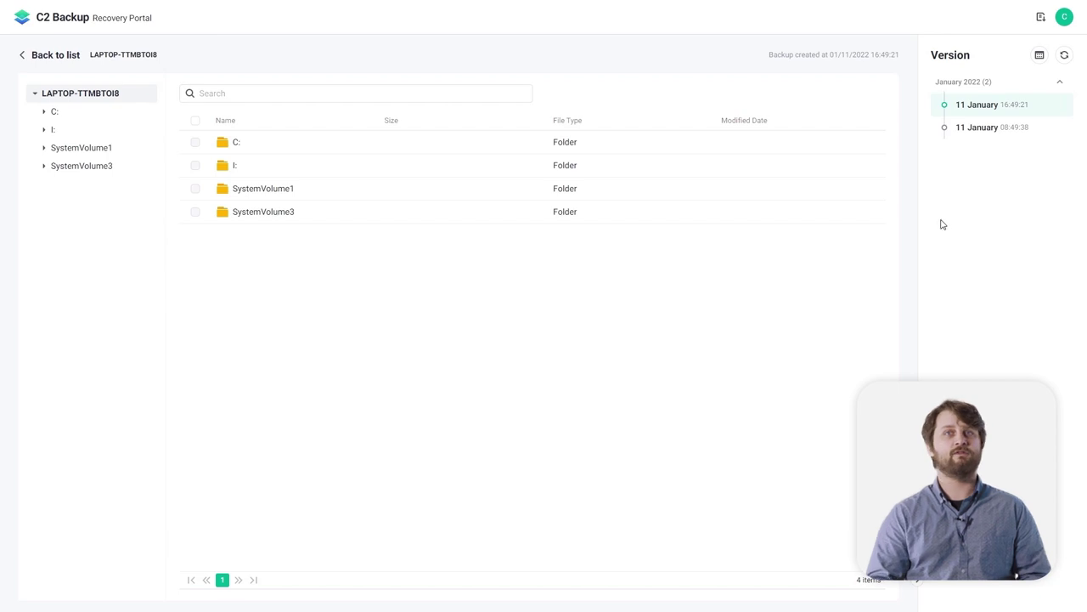
Check the 08:49:38 backup version, then return to the latest backup version
left_click(1016, 138)
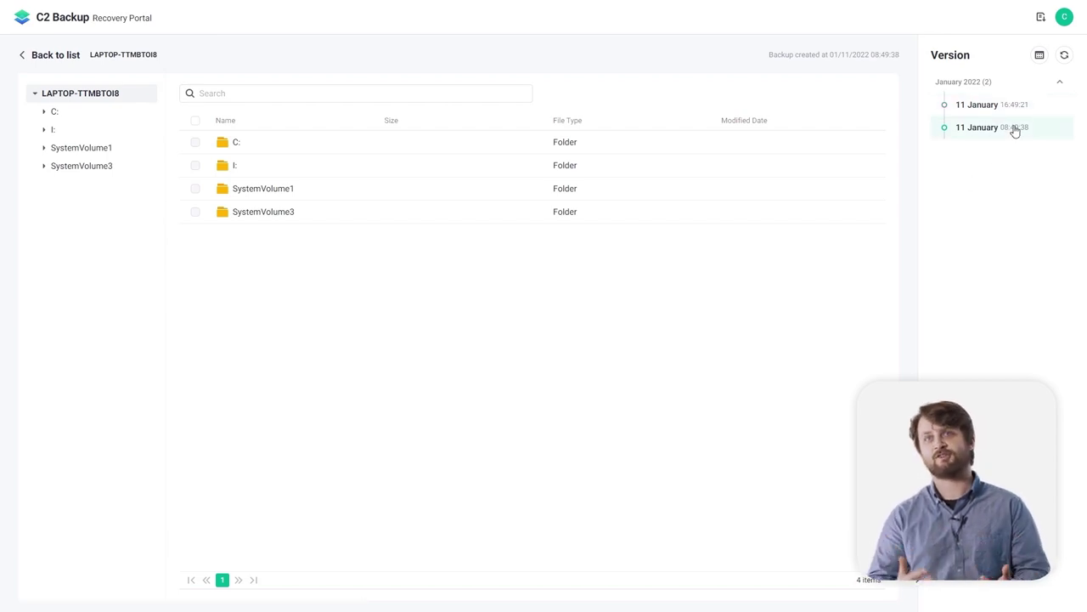
left_click(1039, 55)
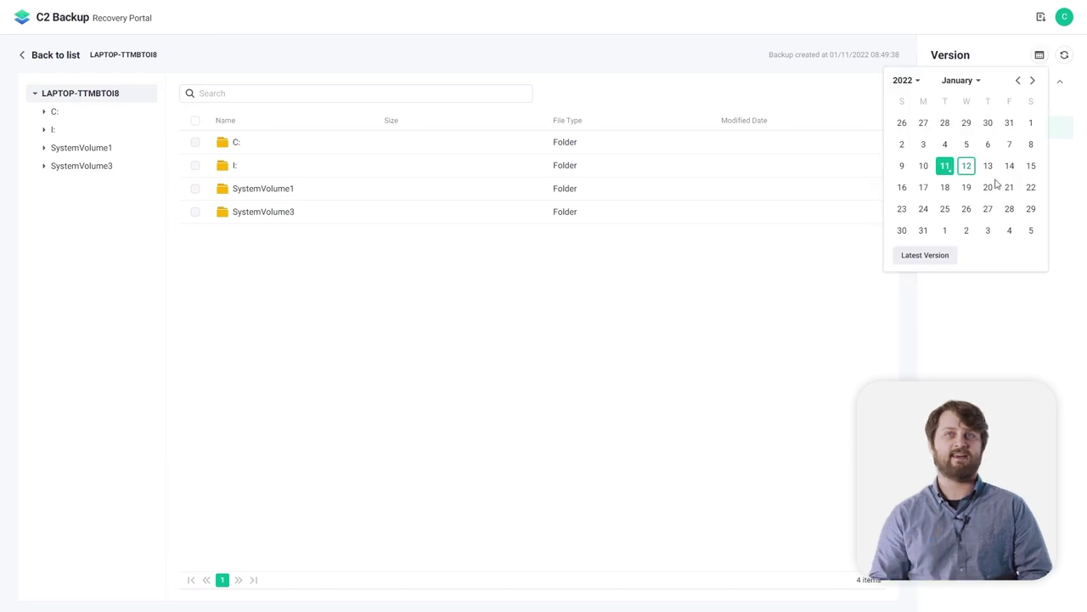
left_click(925, 258)
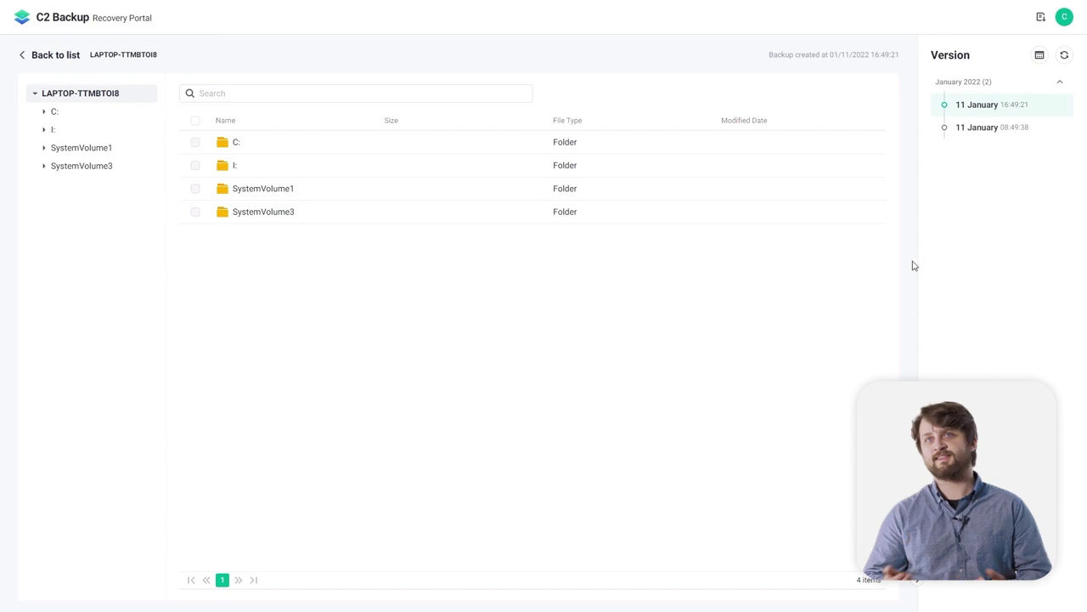
Download the C:/Users/SAC/Documents/Work Stuff folder, then search Documents for 'coffee'
left_click(98, 111)
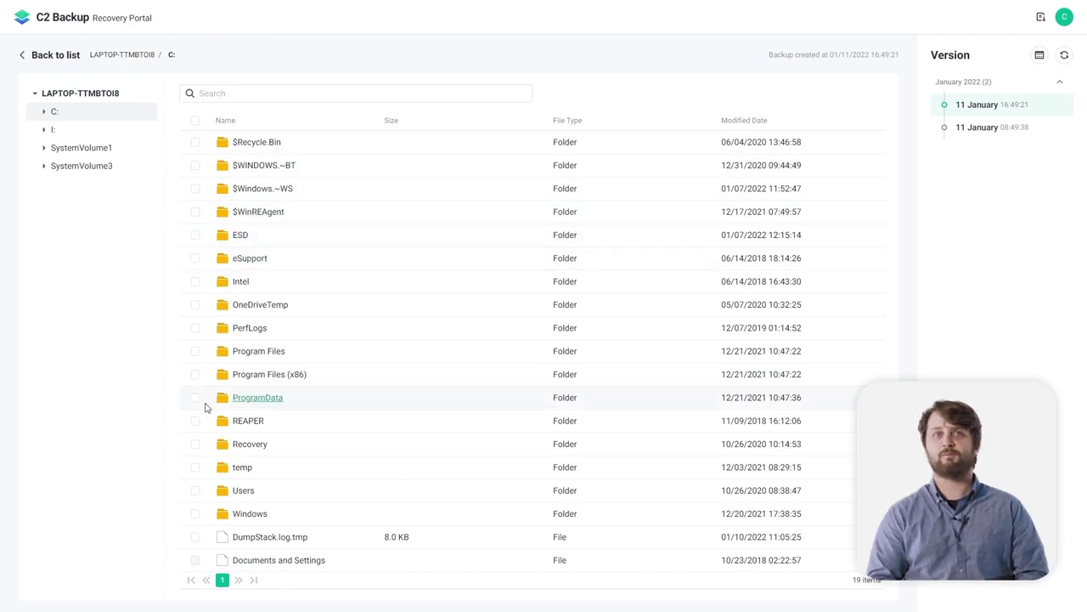
left_click(237, 493)
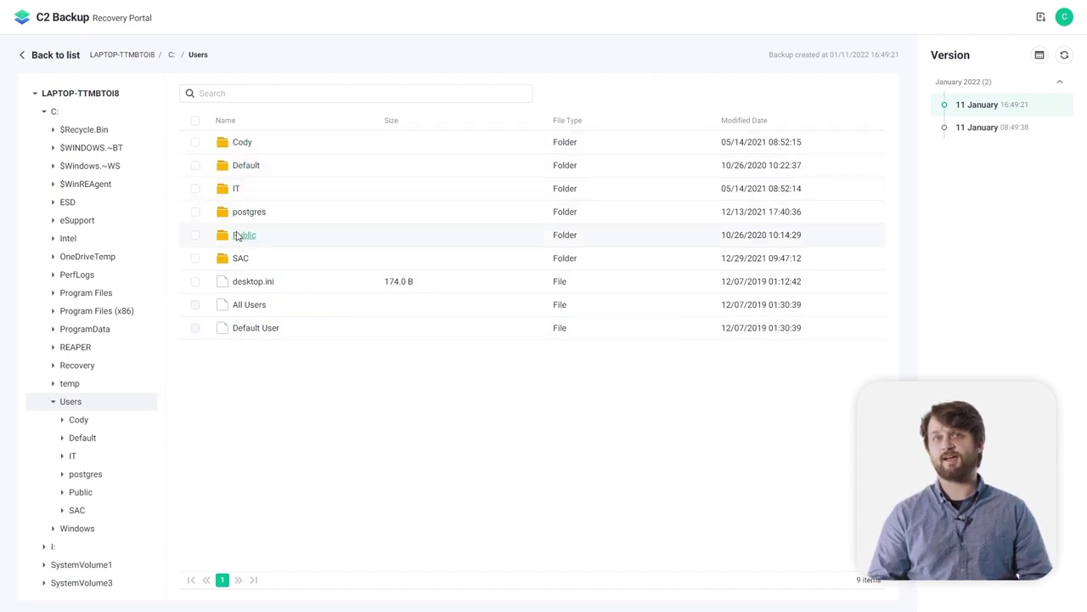
left_click(231, 259)
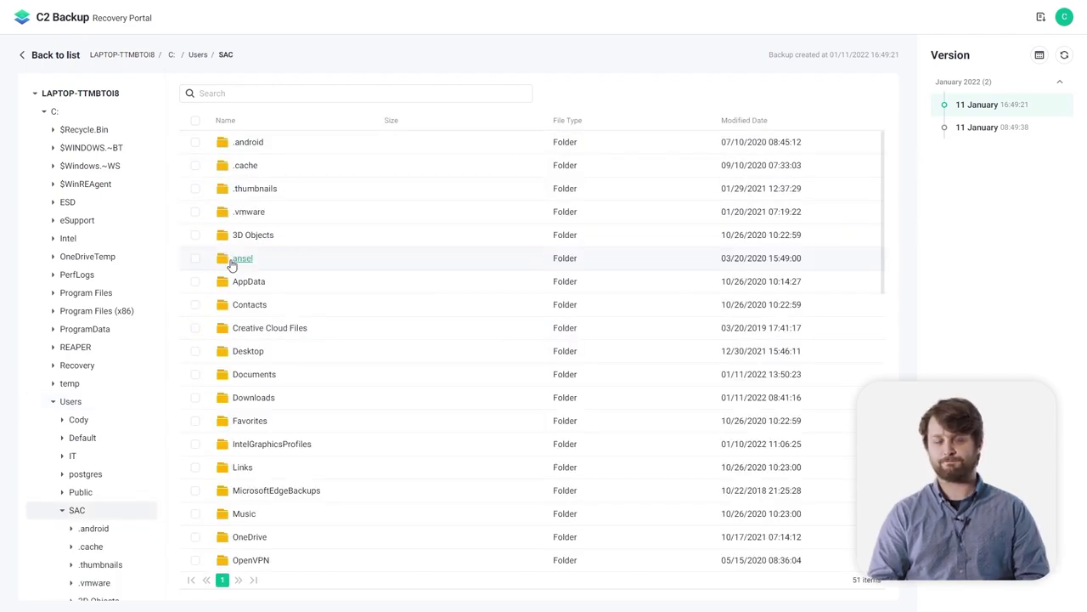
left_click(254, 374)
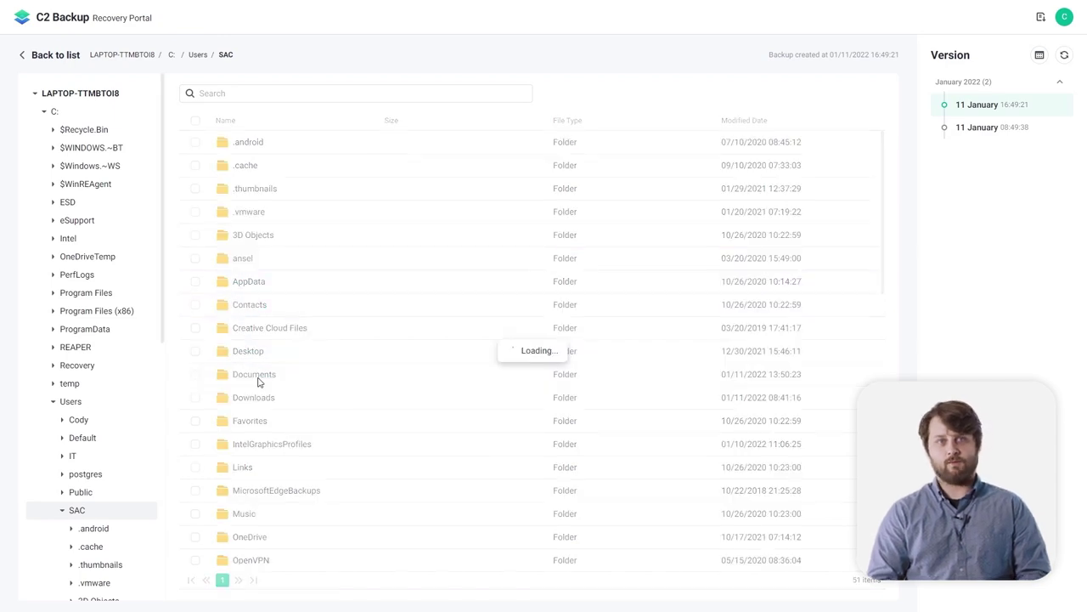
scroll(260, 396, "down", 6)
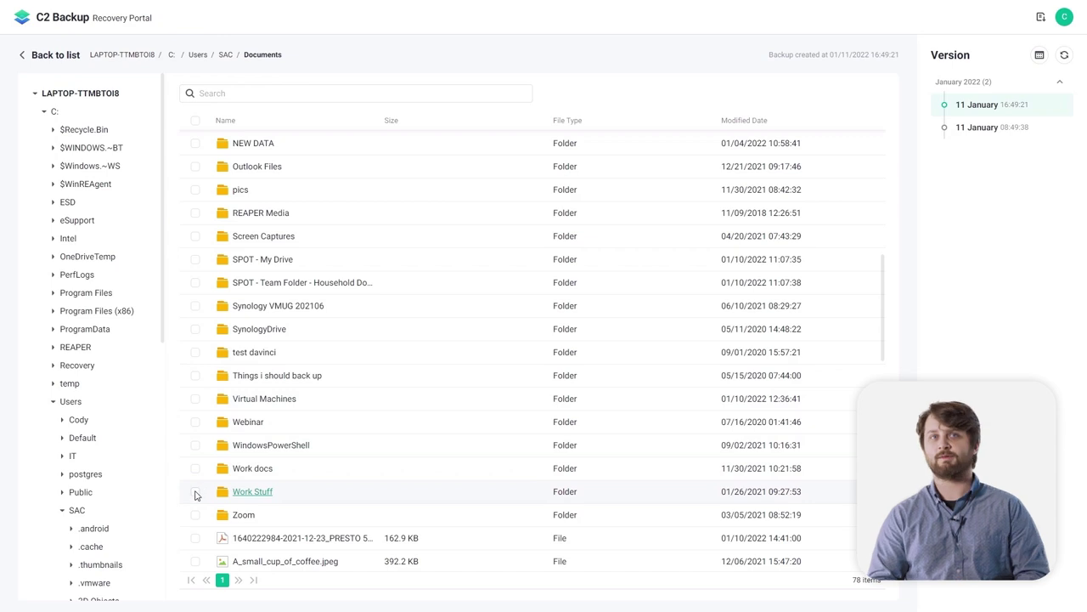
left_click(194, 492)
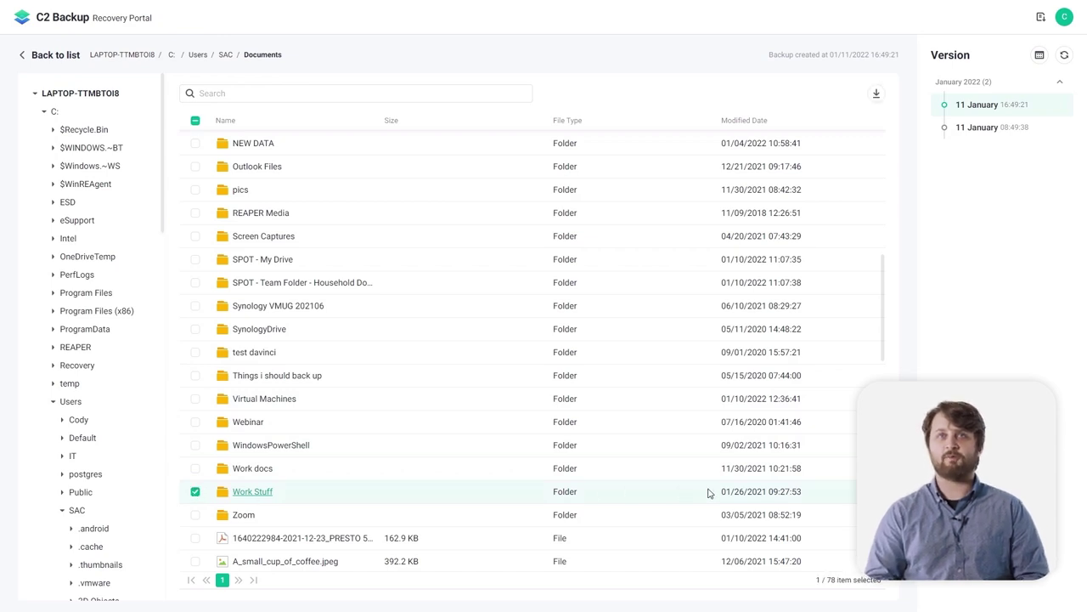
left_click(876, 93)
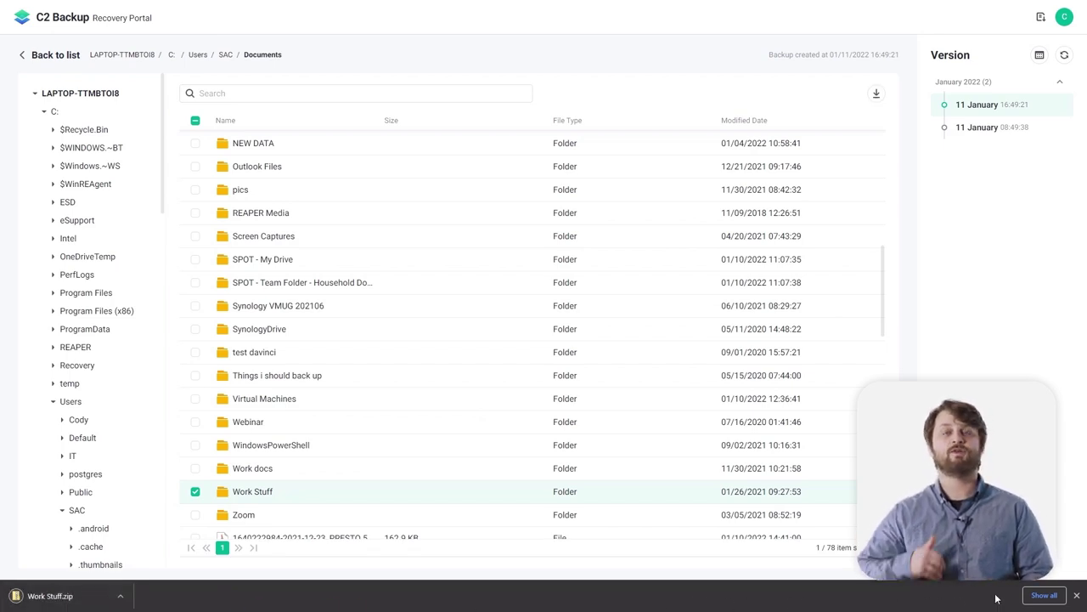
left_click(1076, 596)
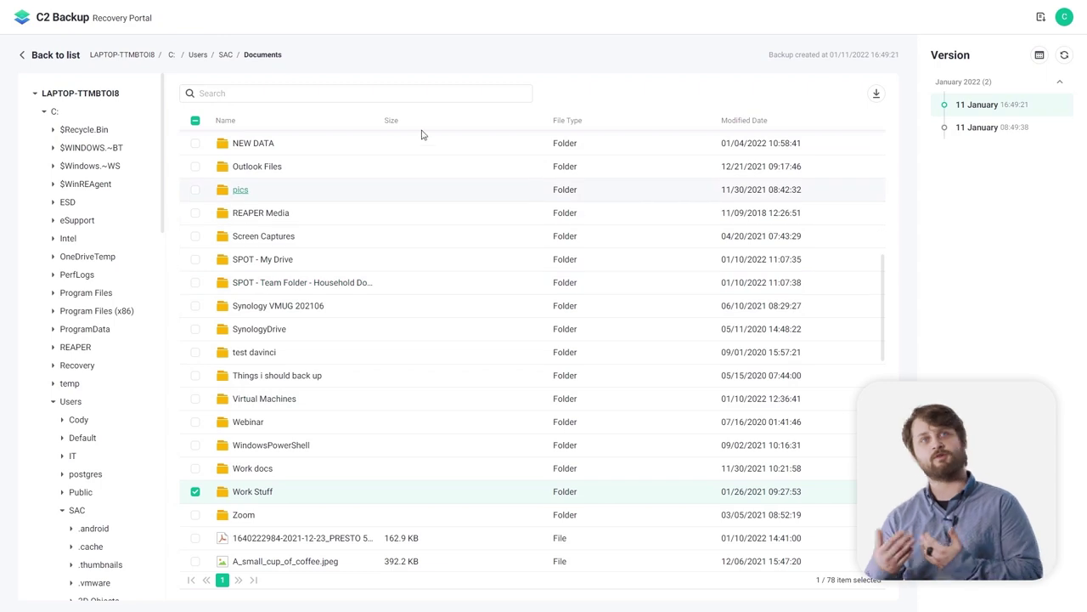
left_click(362, 91)
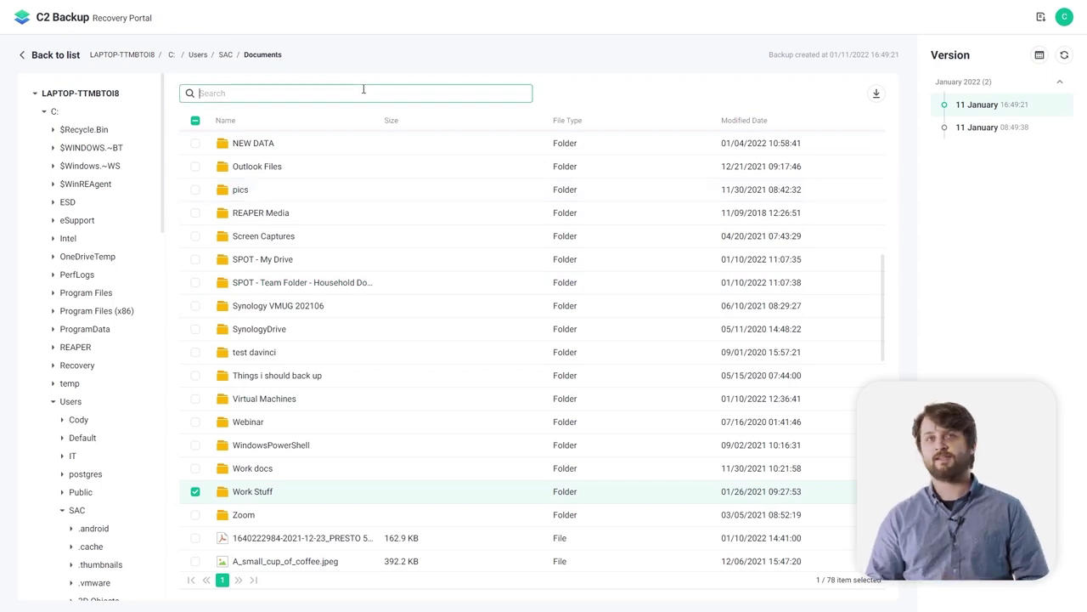
type("coffee")
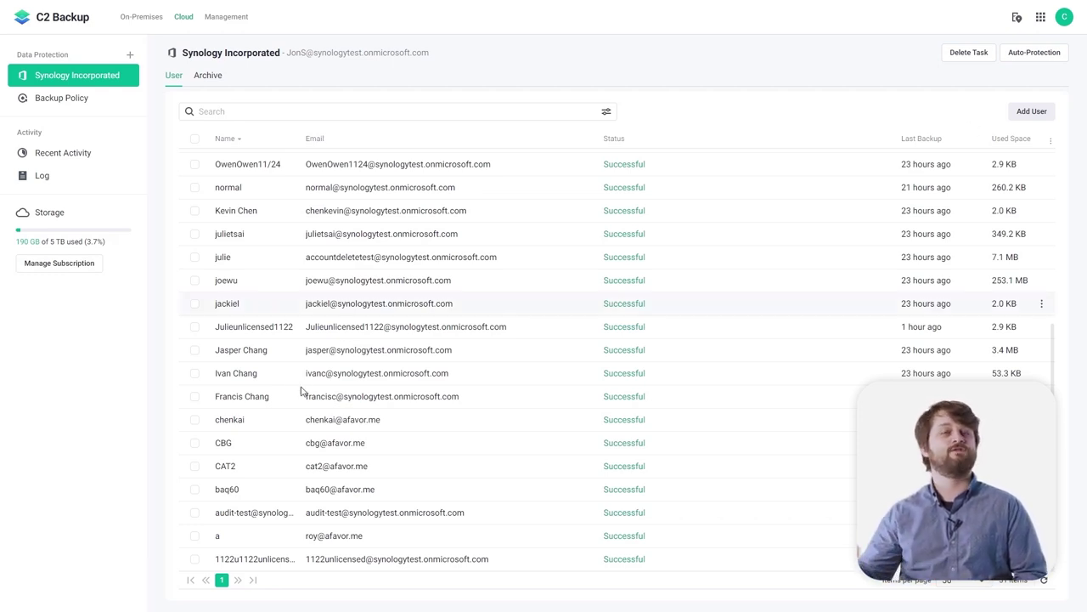
Filter the User tab by the user's name and choose Restore from their ⋮ menu
scroll(246, 319, "up", 5)
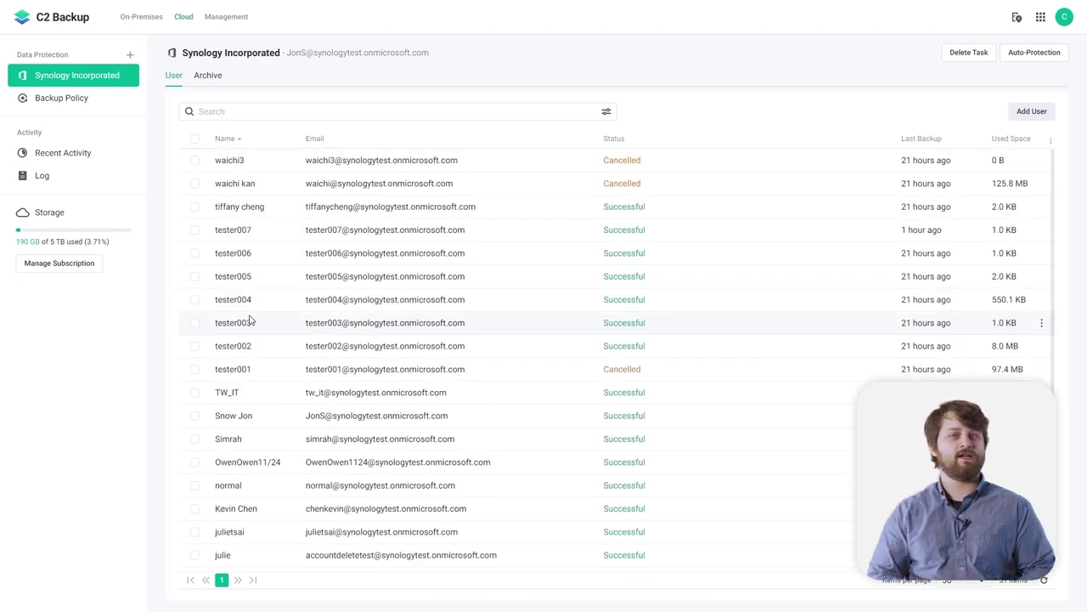
scroll(251, 320, "down", 5)
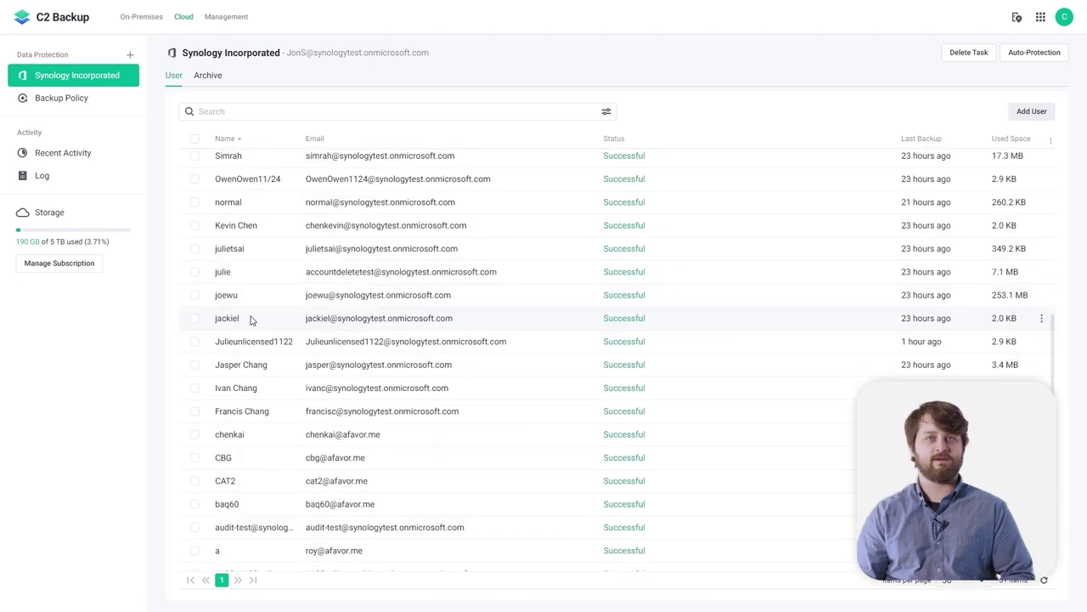
scroll(251, 316, "up", 3)
scroll(251, 316, "up", 1)
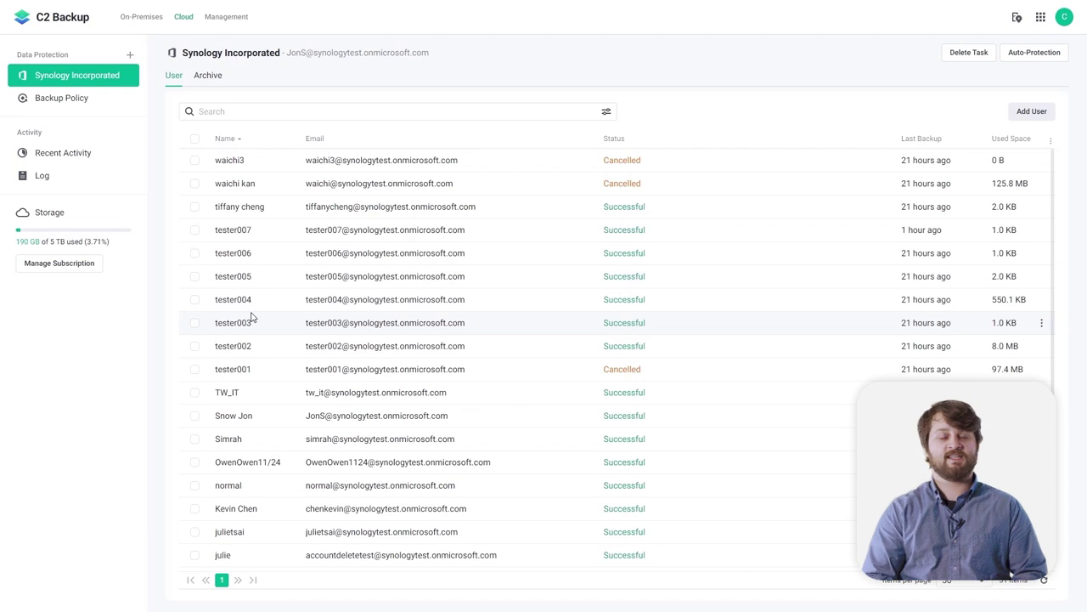
left_click(316, 105)
type("jon")
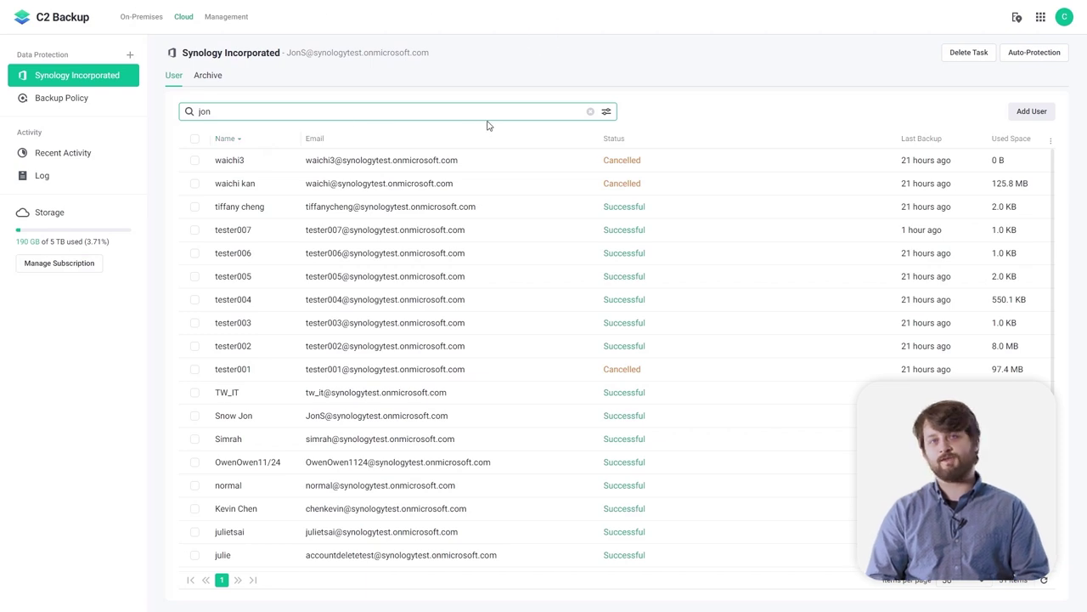
key("Return")
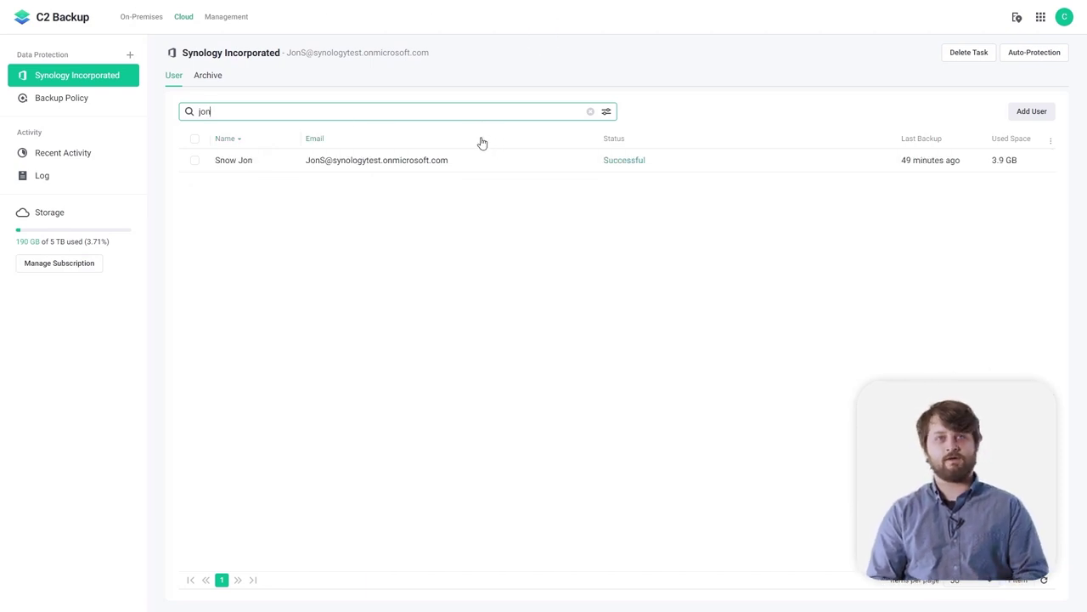
left_click(1042, 161)
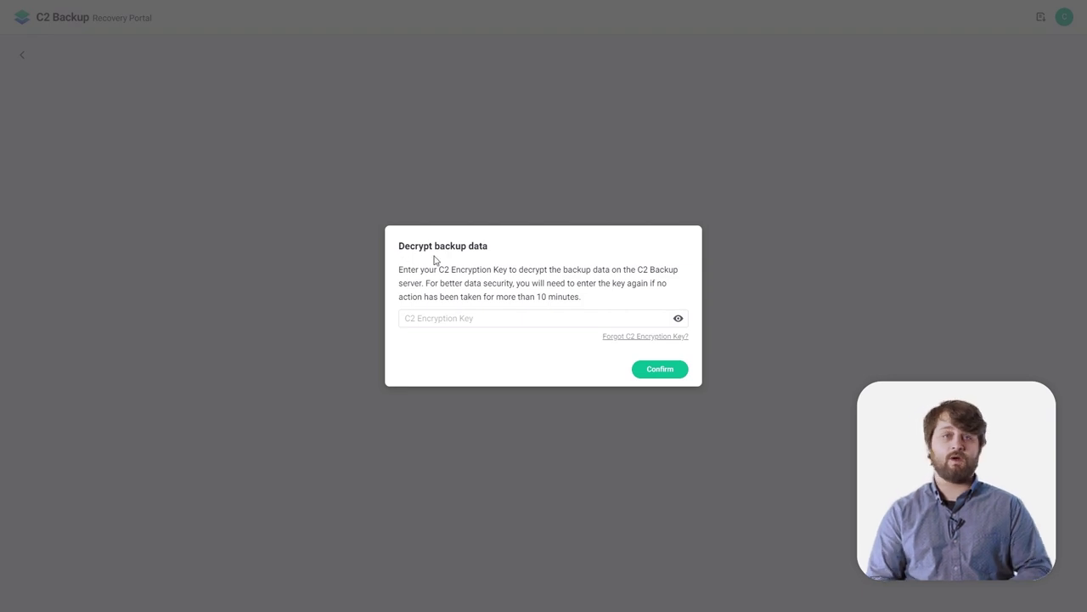
Paste the C2 Encryption Key into Decrypt backup data and confirm
left_click(507, 322)
key("ctrl+v")
left_click(655, 369)
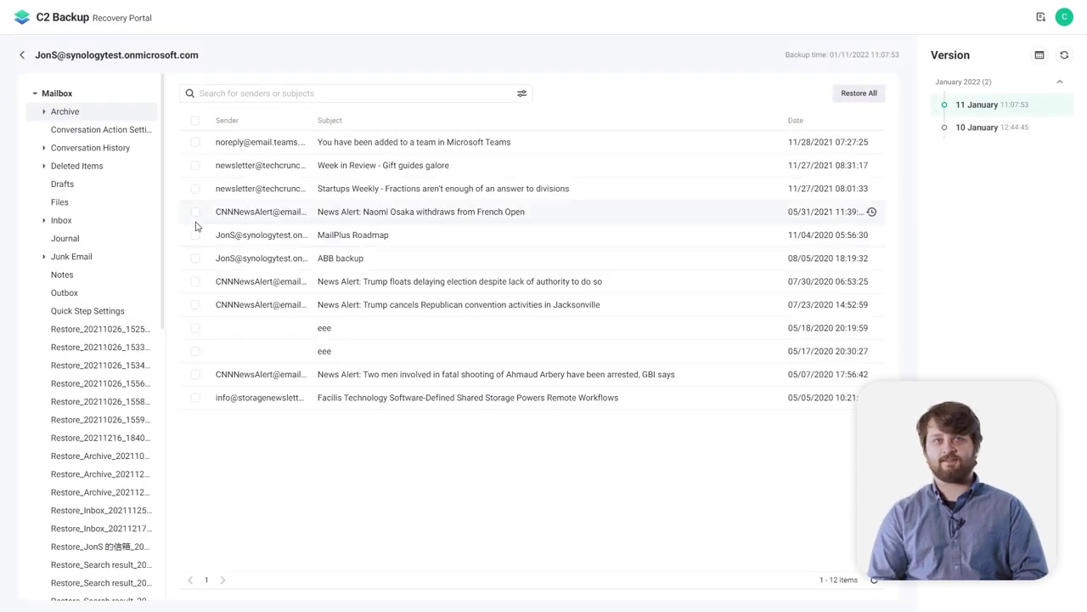
Show Inbox emails from the 10 January version, then switch back to Latest Version
left_click(128, 221)
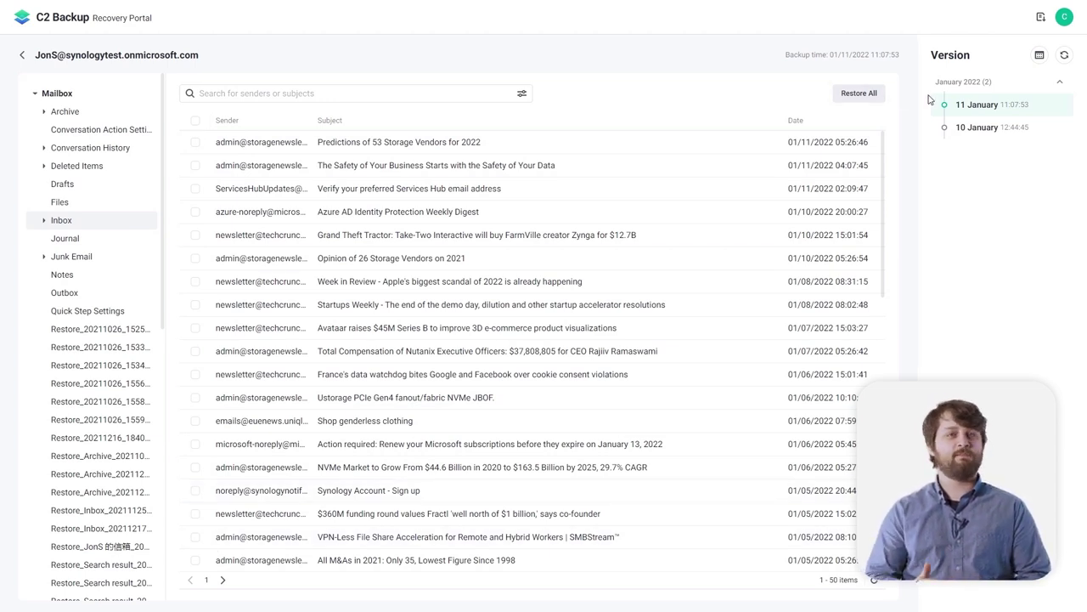
left_click(972, 129)
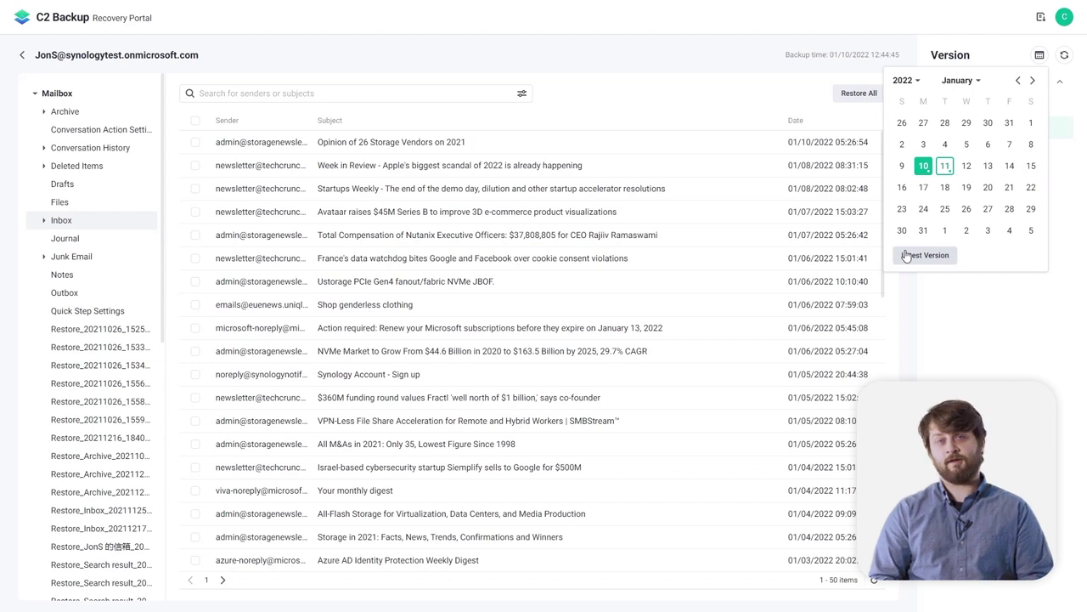
left_click(907, 256)
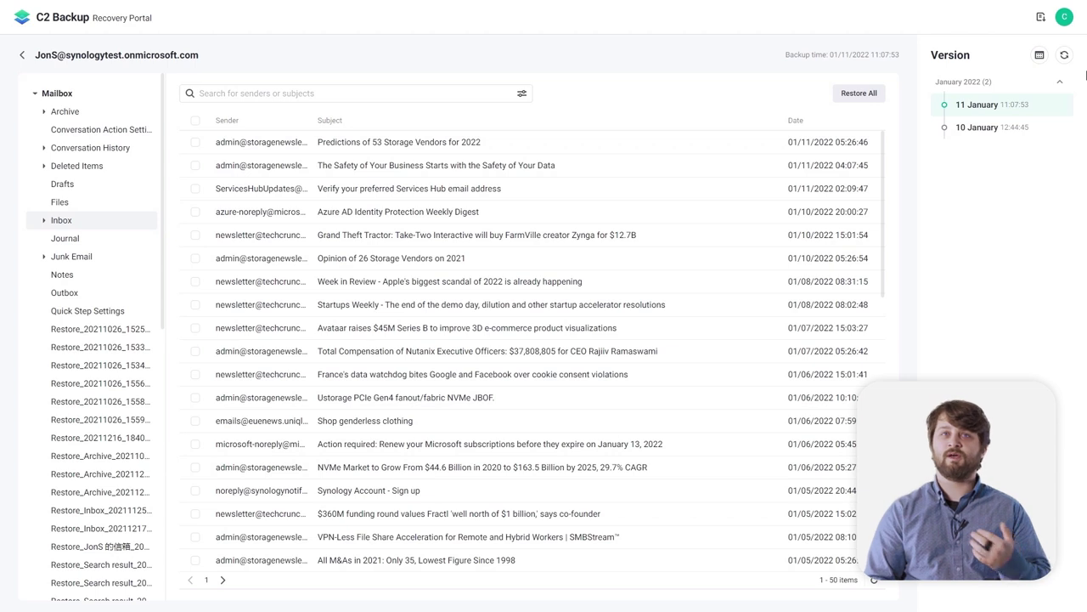
Restore the Azure AD Identity Protection Weekly Digest email to the original Inbox and check its progress
left_click(196, 166)
left_click(196, 212)
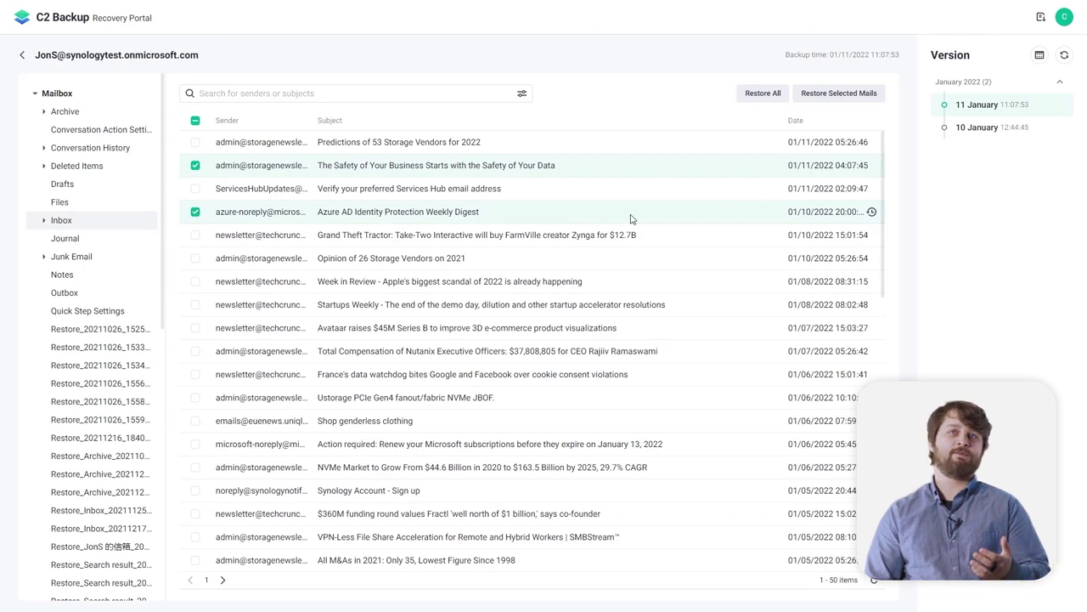
left_click(872, 213)
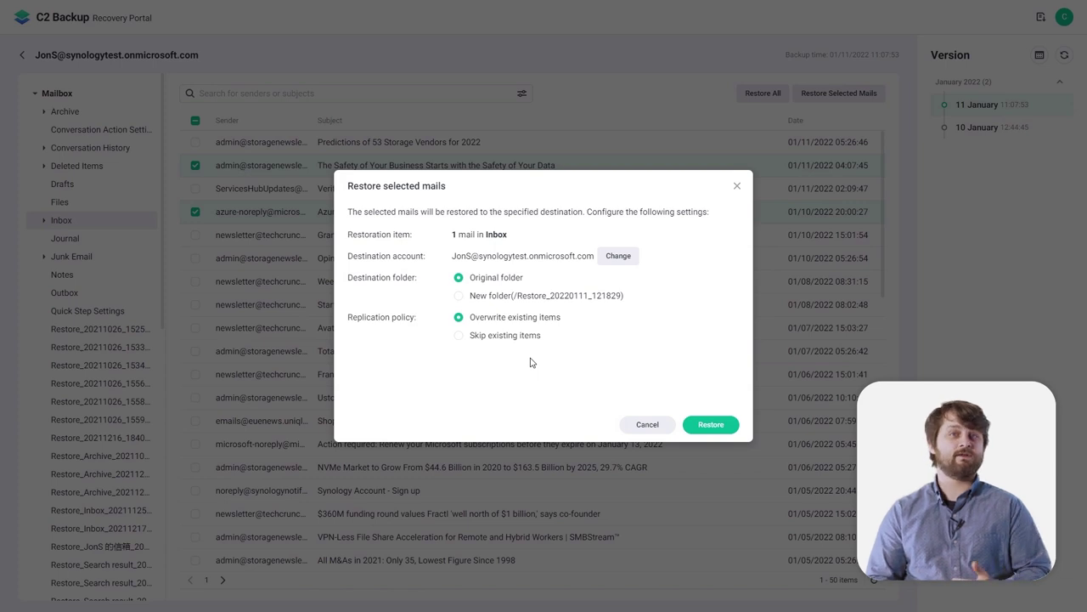
left_click(723, 424)
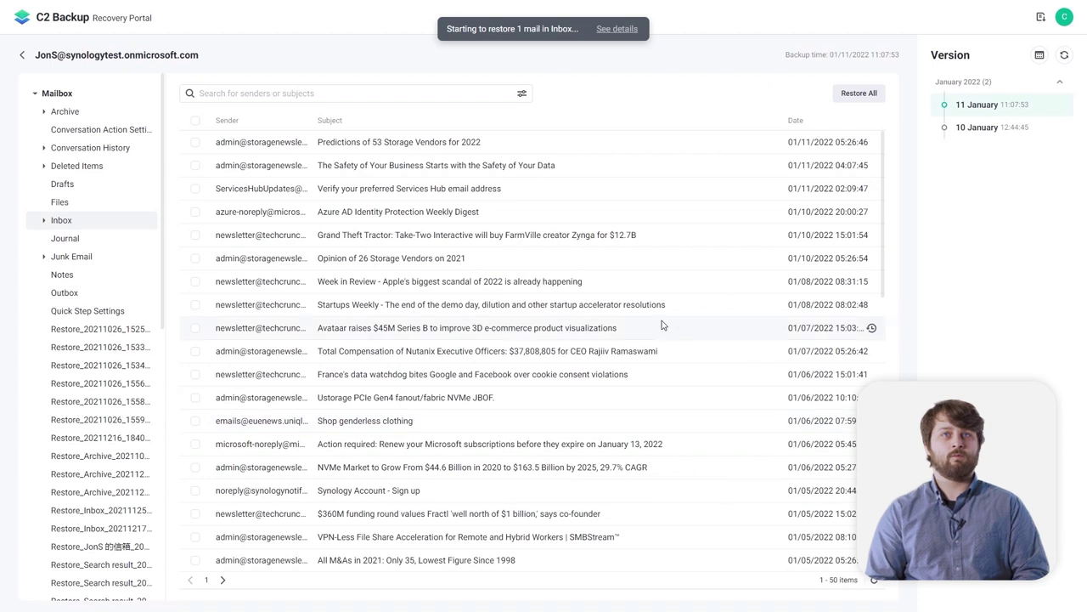
left_click(618, 29)
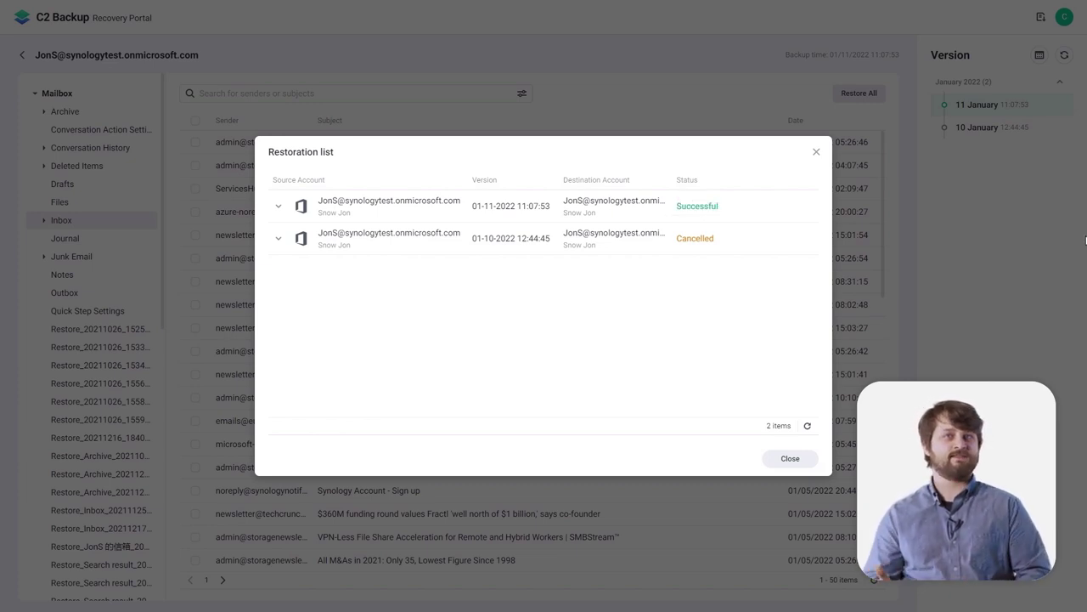
left_click(816, 154)
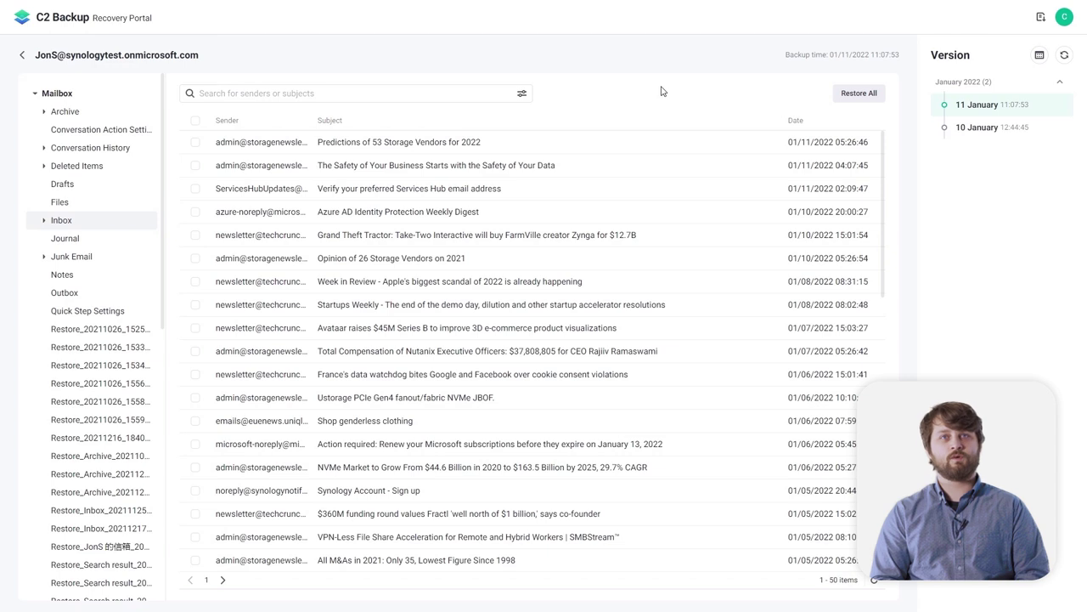
Restore All with only Entire archive mailbox ticked, leaving Entire mailbox unticked
left_click(867, 95)
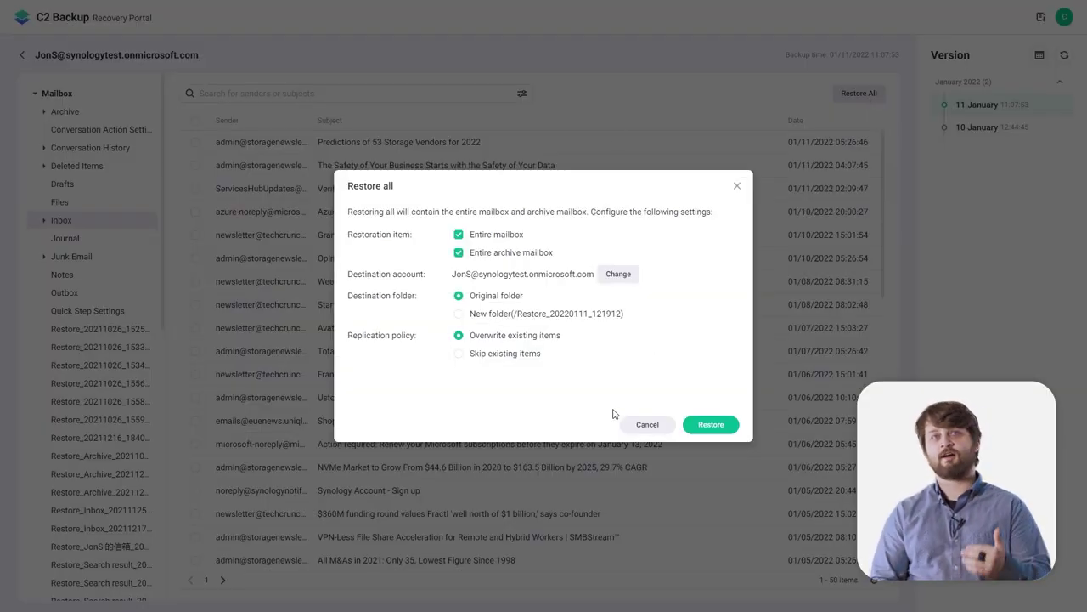
left_click(493, 237)
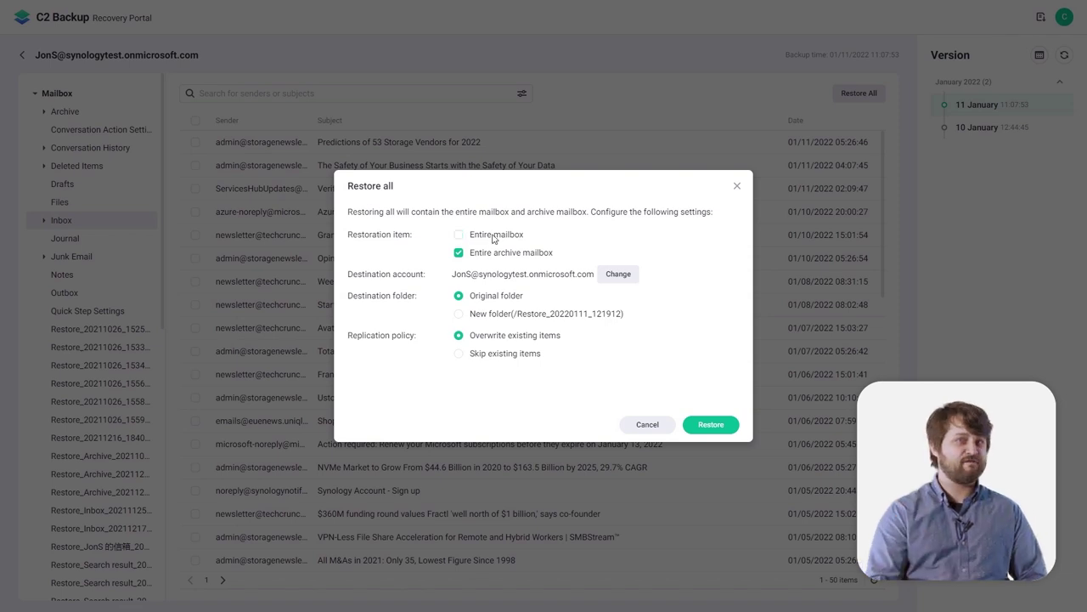
left_click(704, 423)
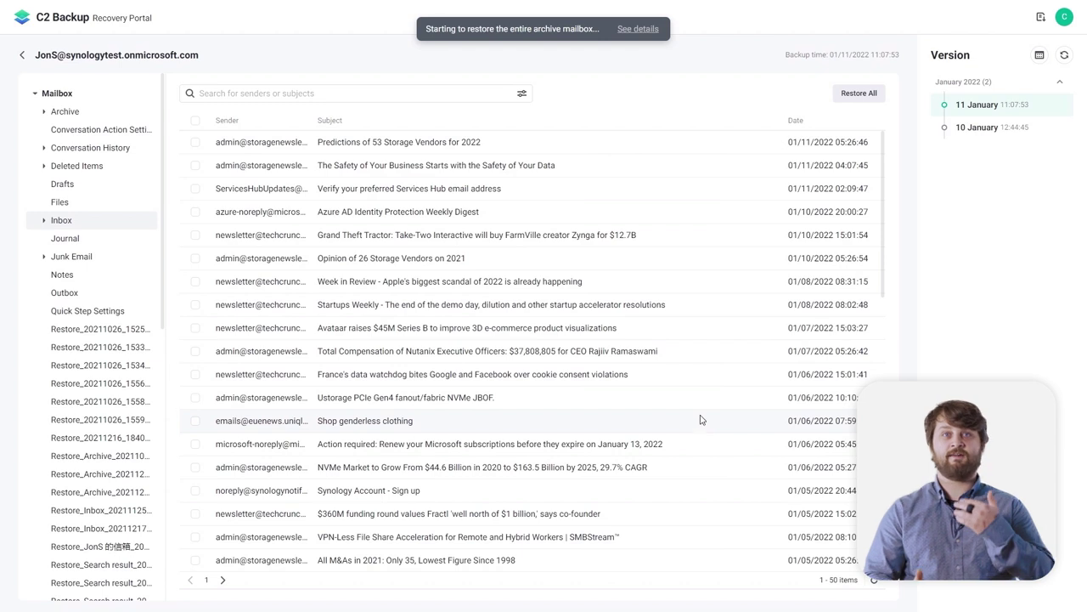
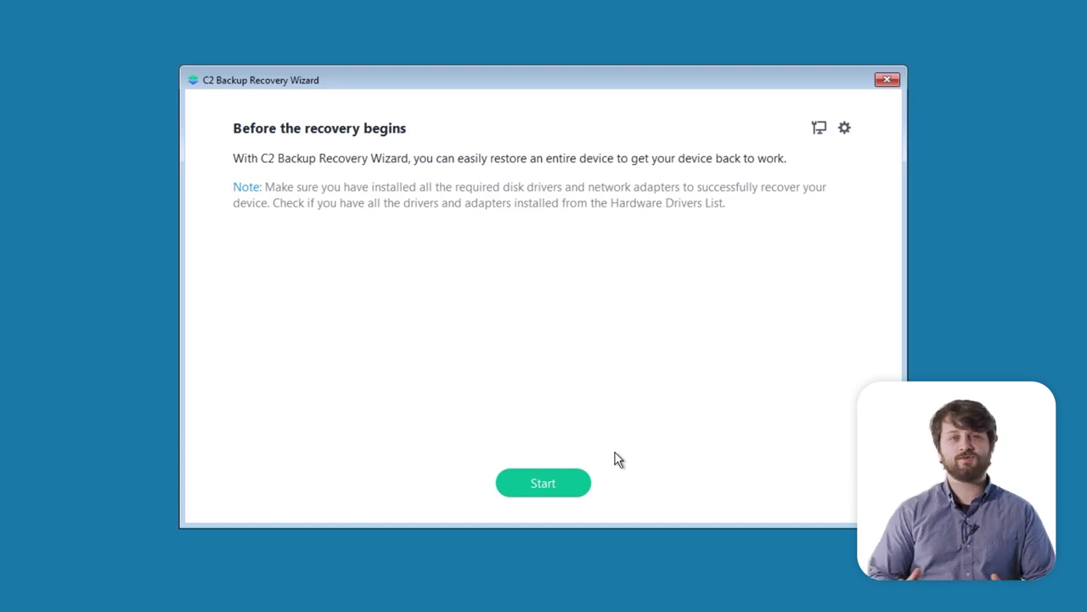
Begin the whole-device recovery from the 'Before the recovery begins' page to authenticate this device
left_click(569, 481)
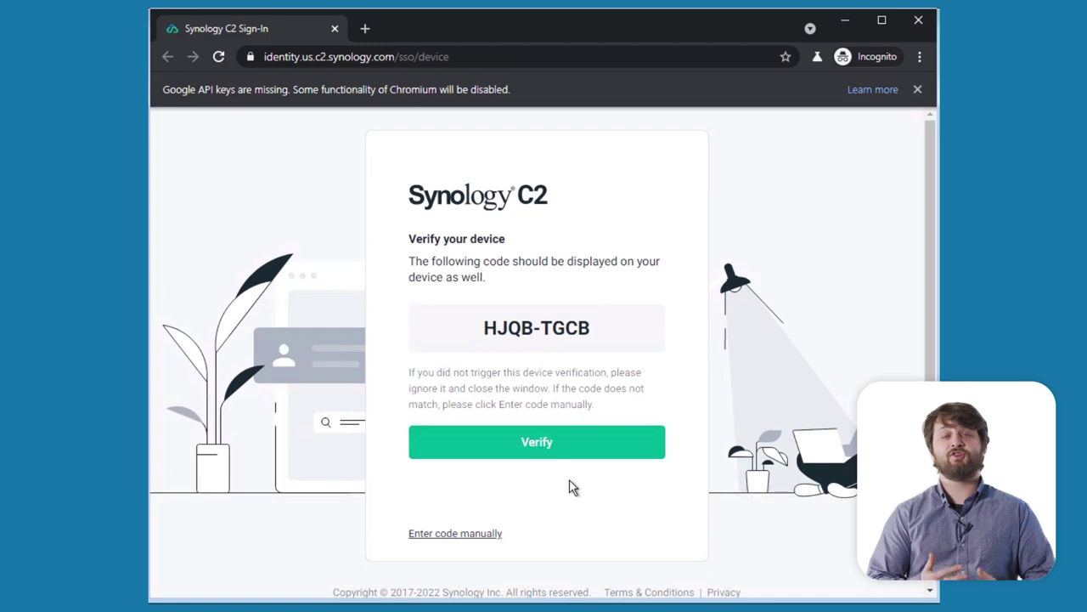
Confirm the device verification code, sign in with the Synology account e-mail and password, then close the browser
left_click(553, 442)
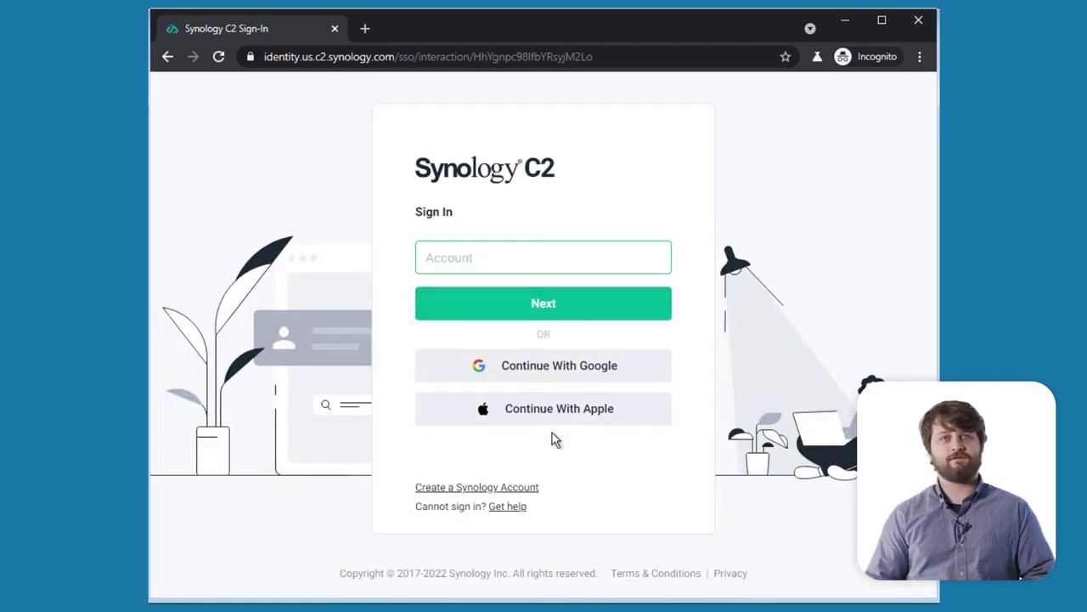
key("Return")
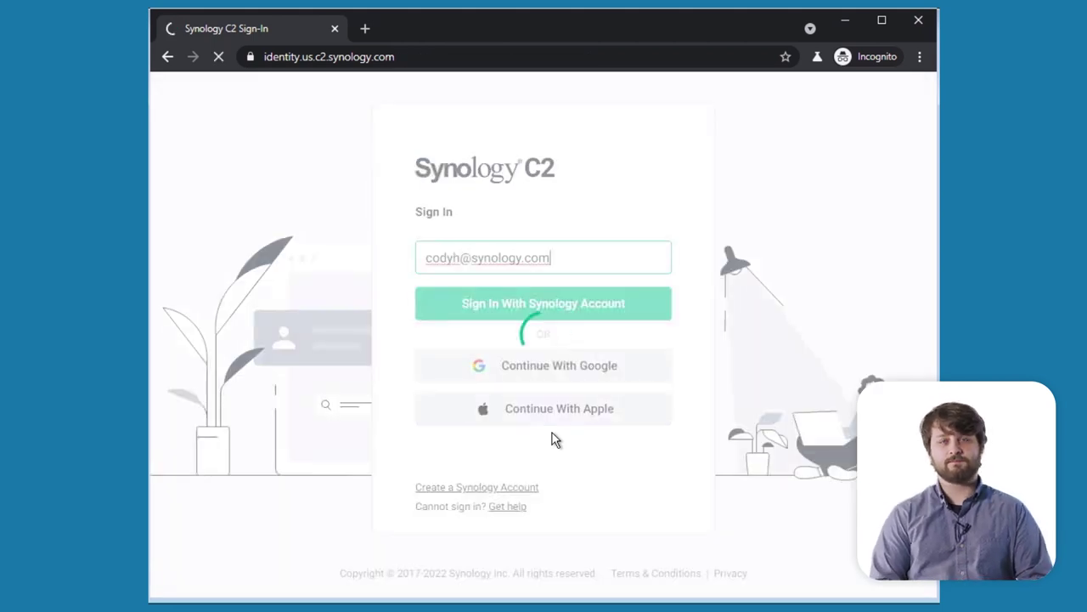
type("••••••••••")
key("Return")
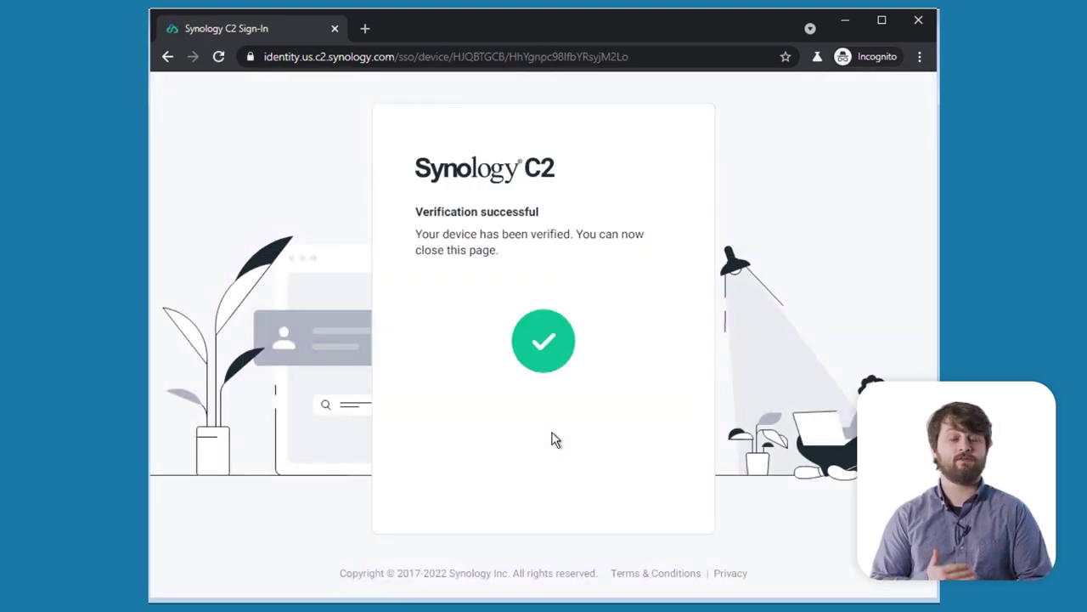
right_click(552, 433)
key("Escape")
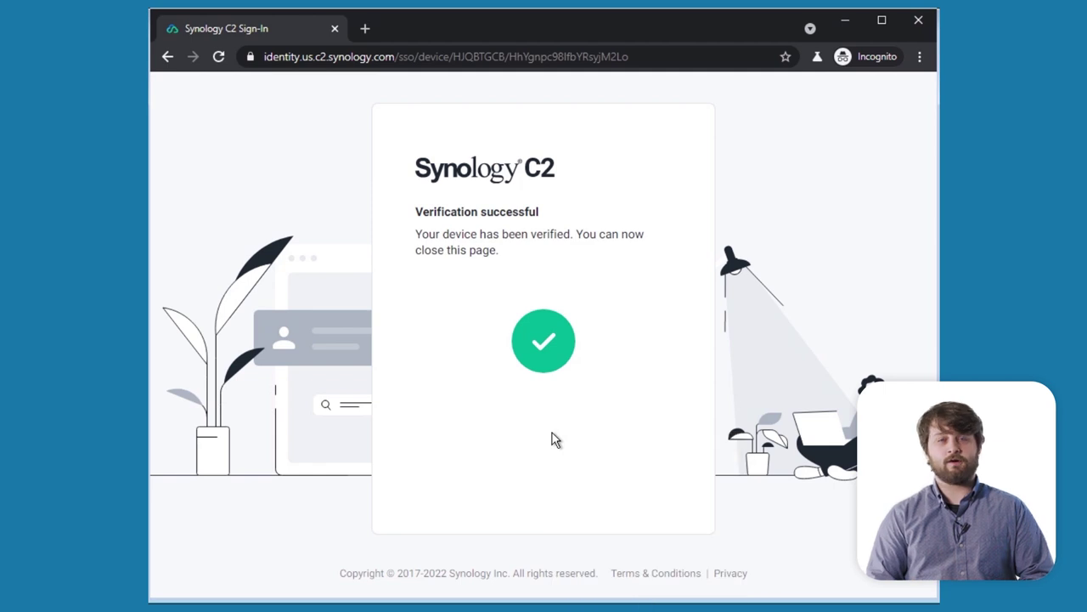
left_click(931, 26)
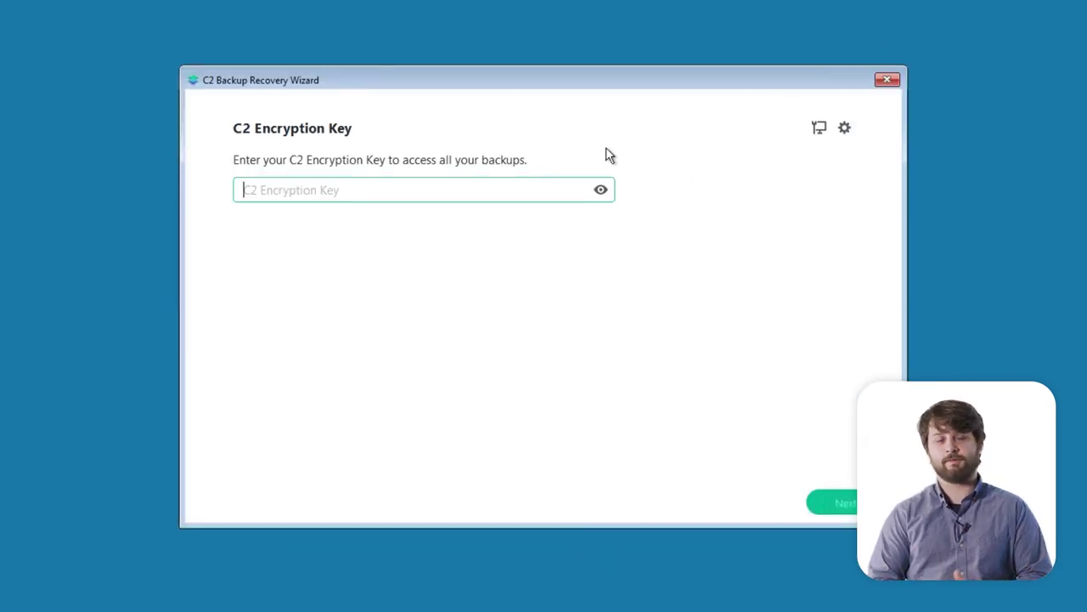
Enter the masked C2 Encryption Key and submit it for verification
type("••••••")
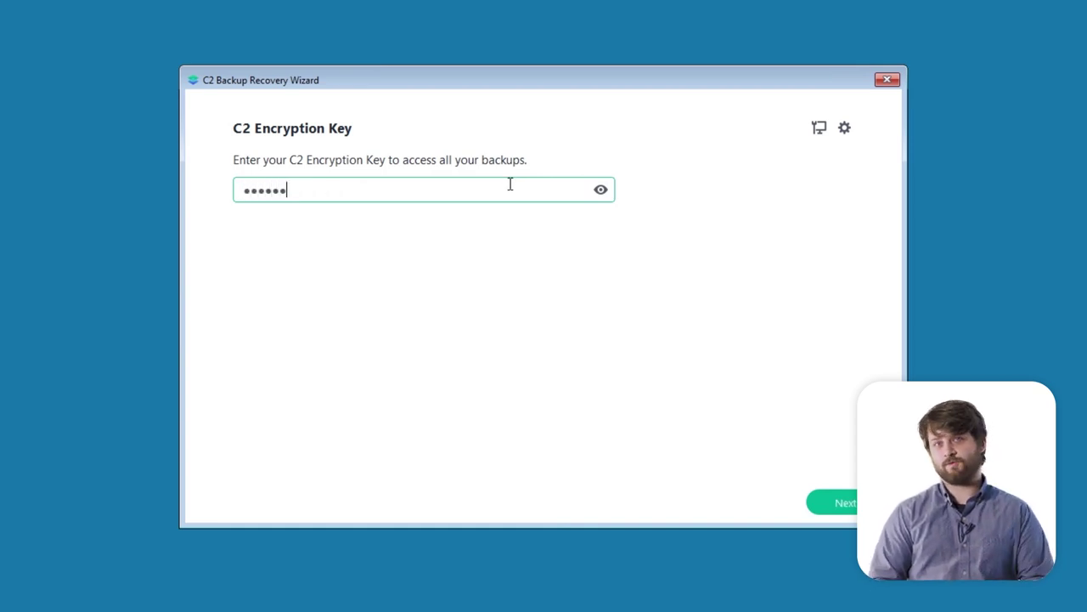
type("••")
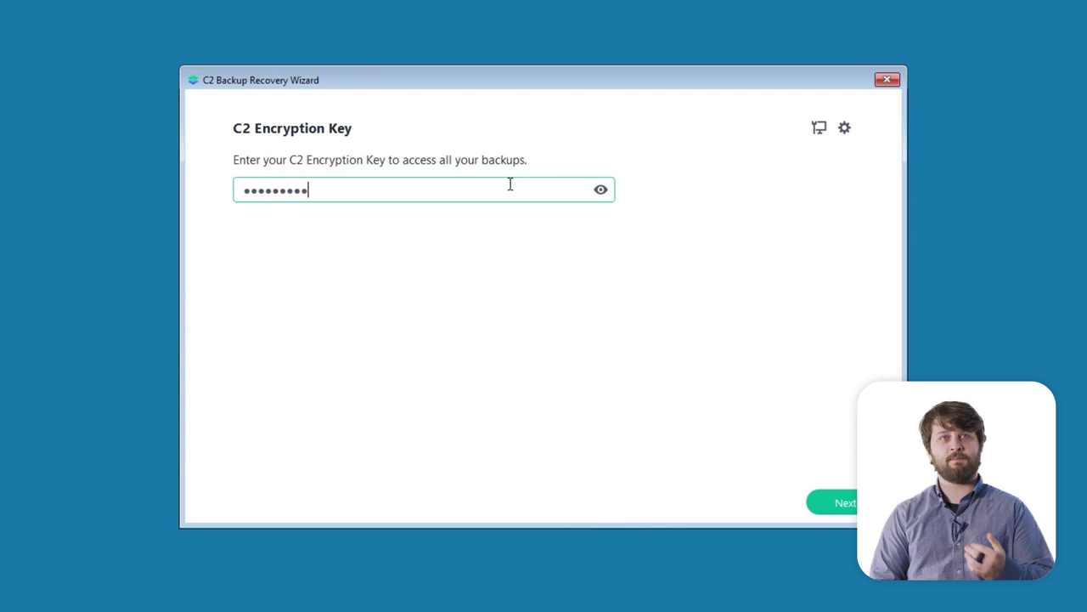
type("•••••")
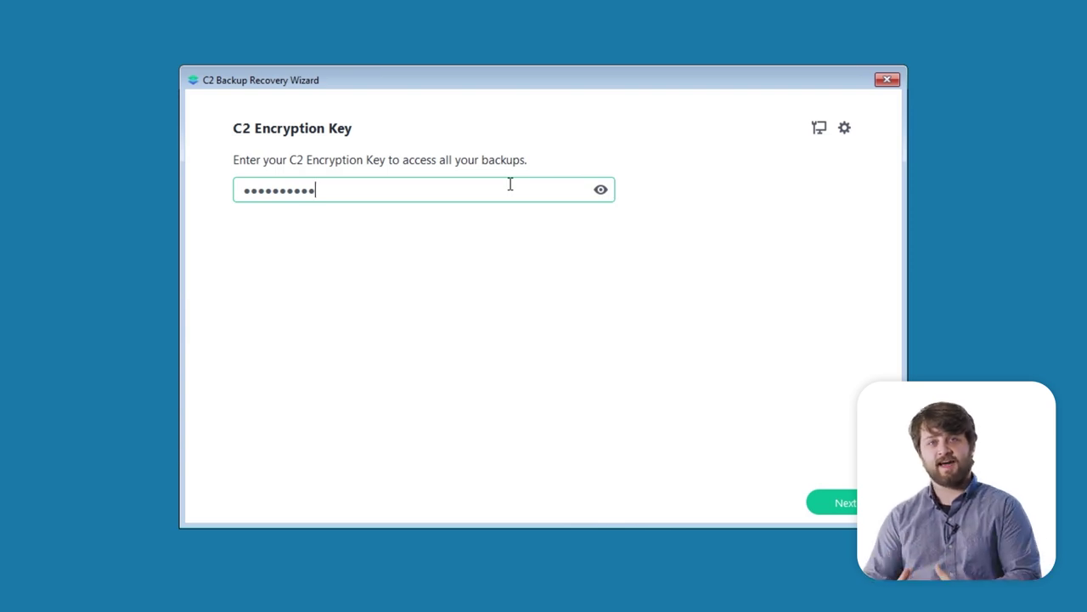
type("•")
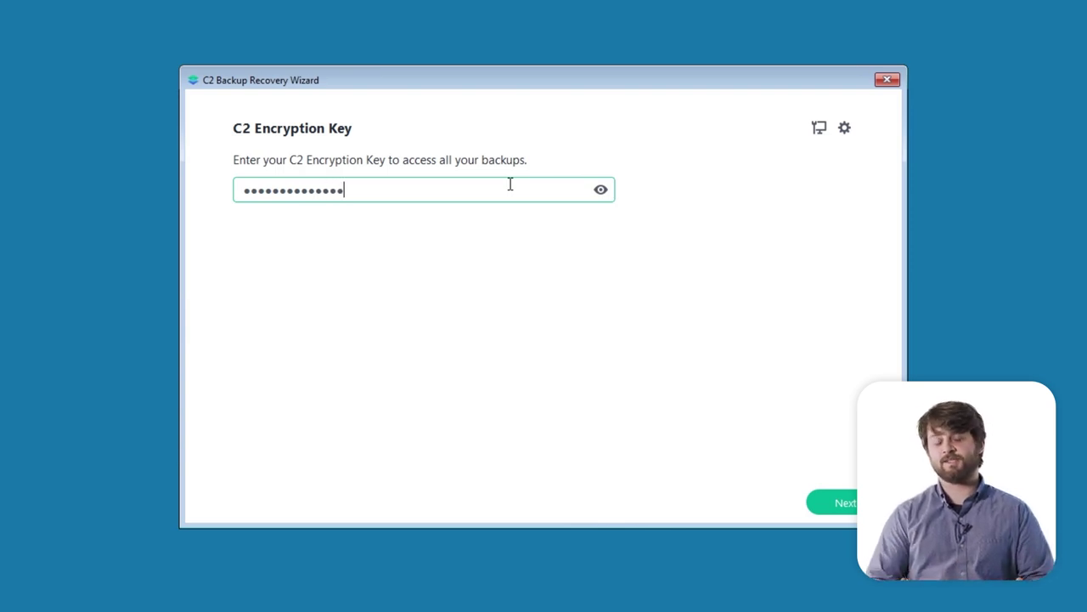
key("Return")
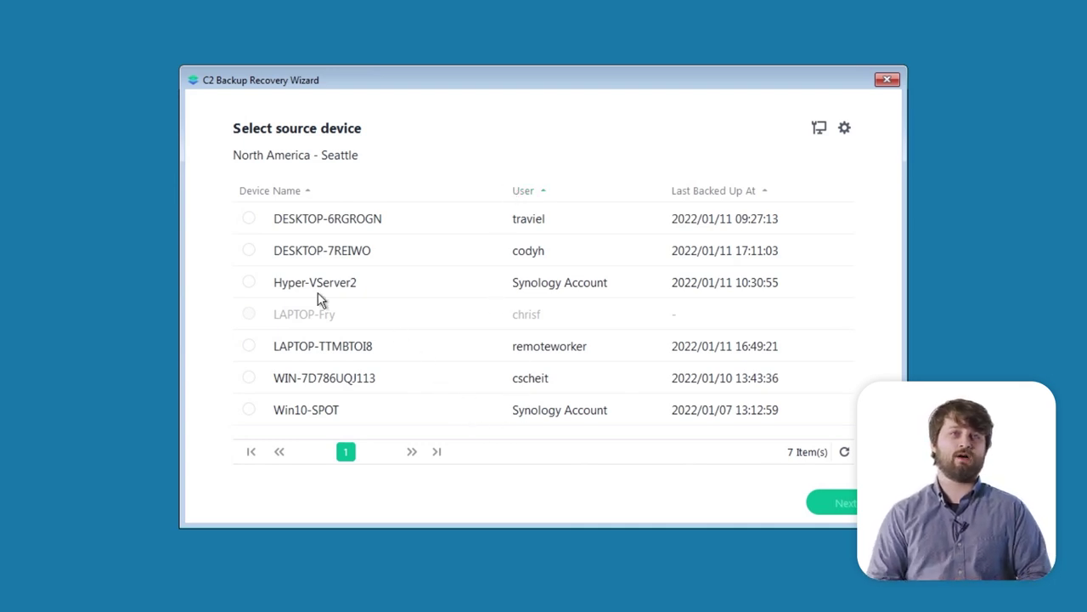
Choose source device DESKTOP-7REIWO, Entire device restore, and backup version 01/11 17:11:03
left_click(248, 252)
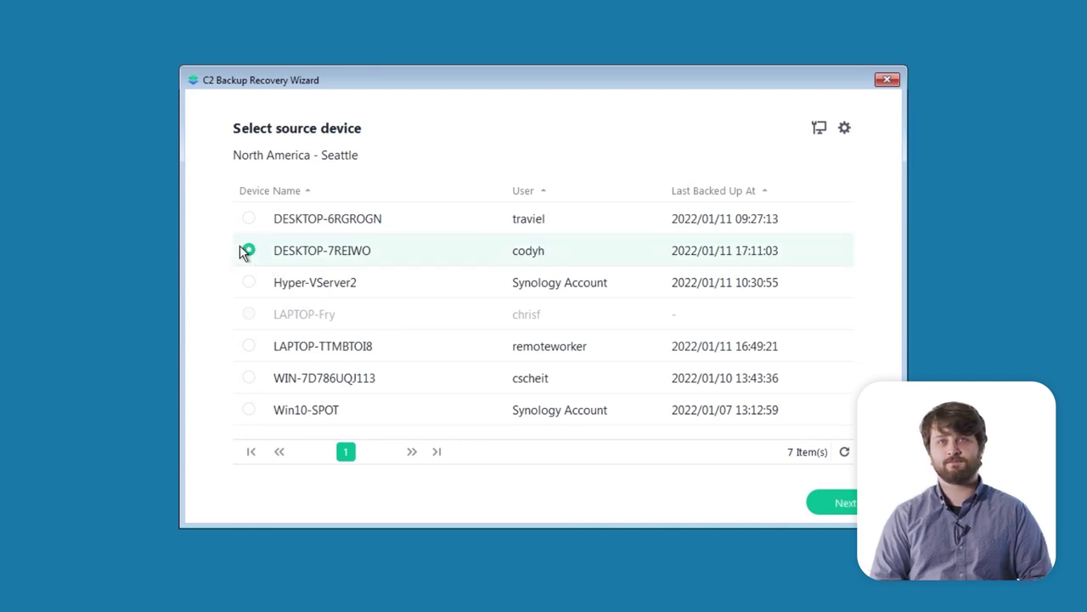
left_click(844, 506)
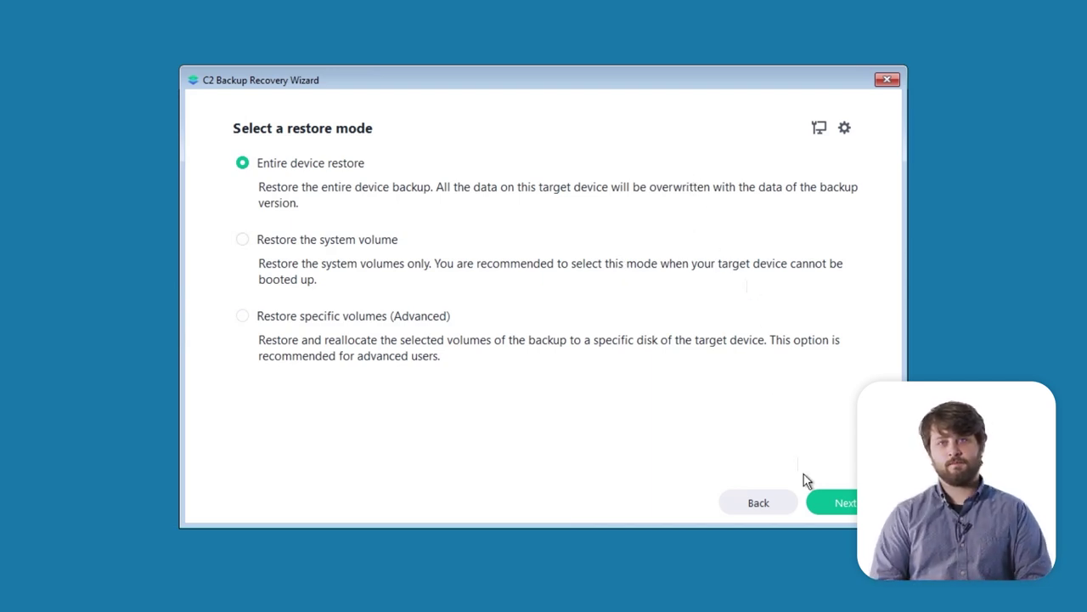
left_click(818, 515)
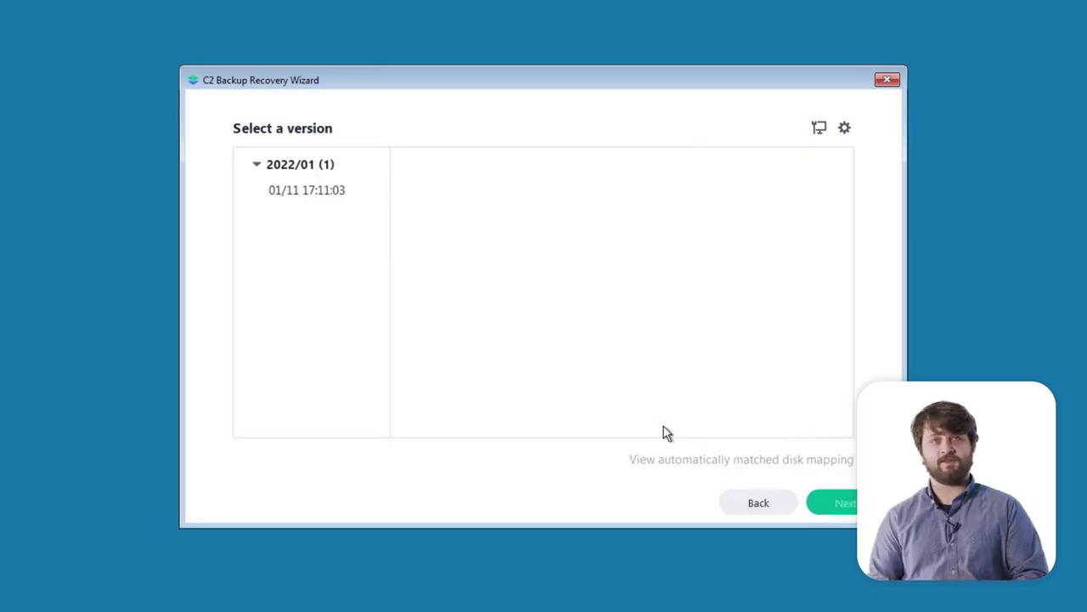
left_click(318, 192)
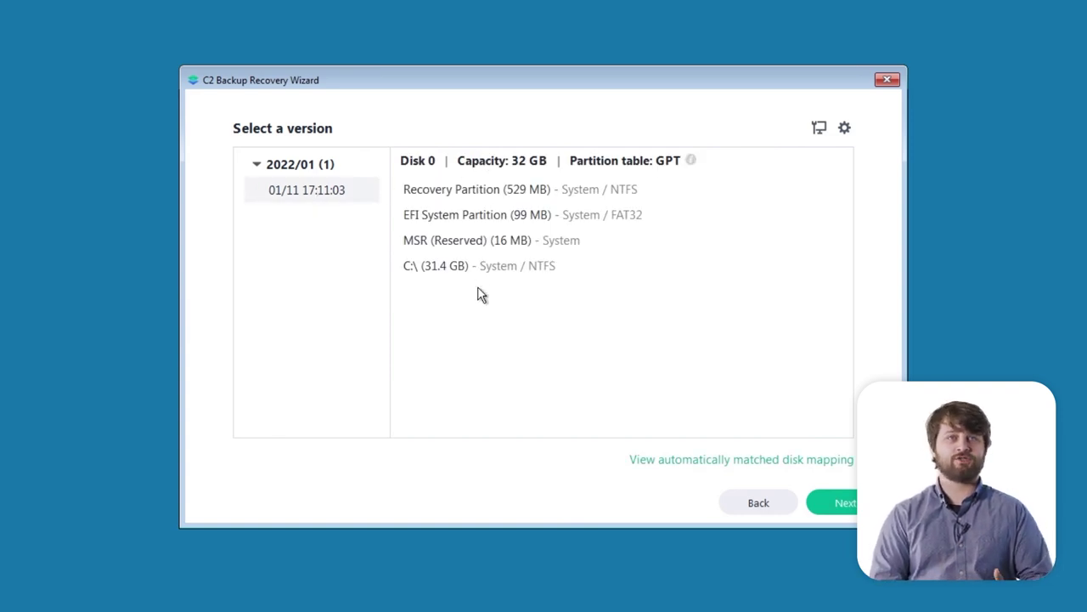
left_click(818, 503)
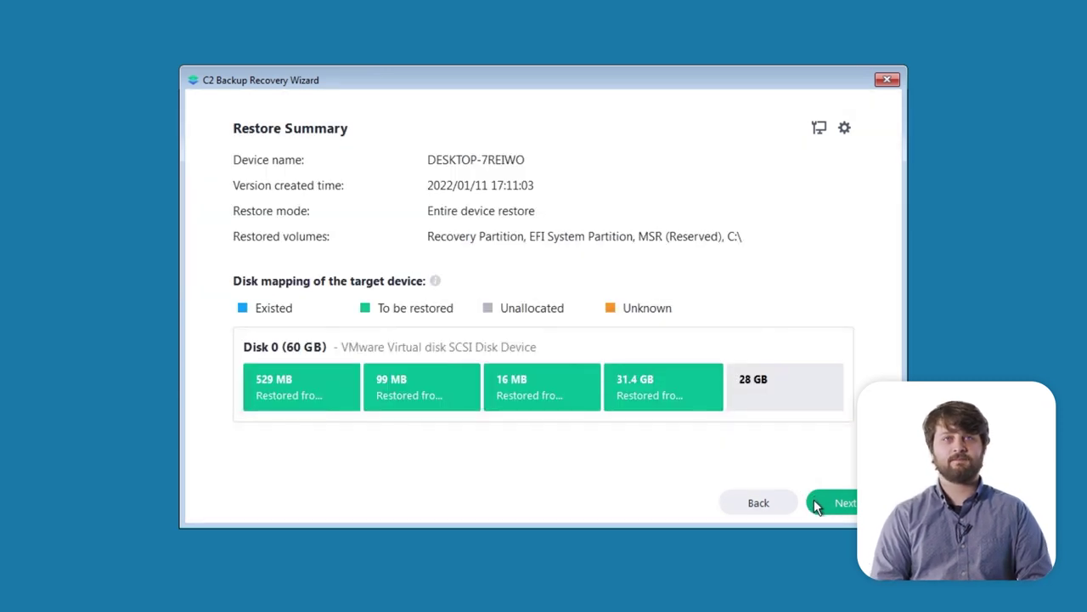
Start the restore onto Disk 0, acknowledging that all device data will be replaced
left_click(818, 504)
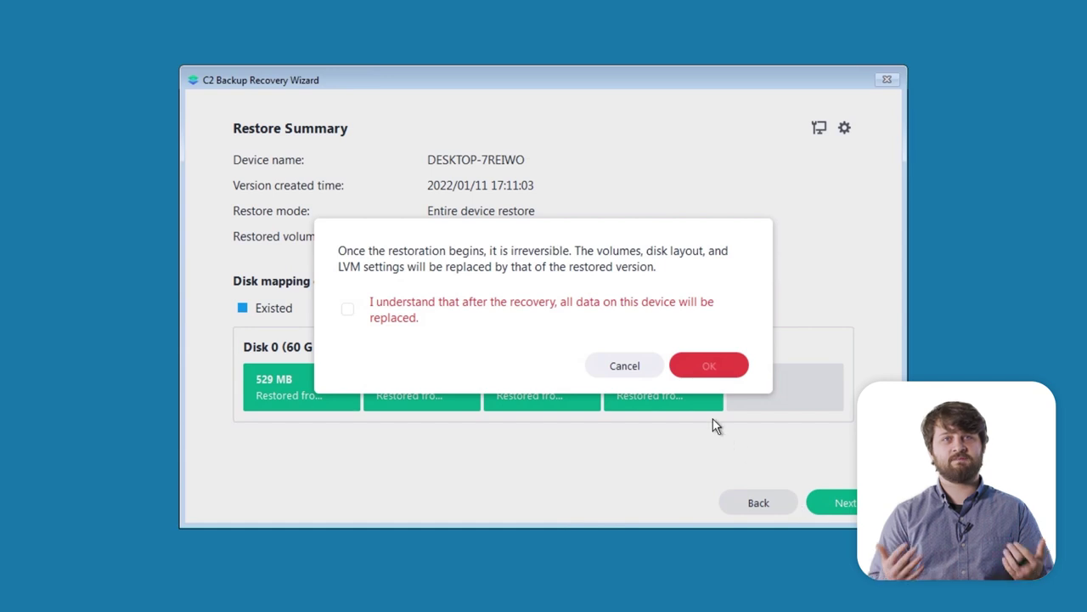
left_click(659, 289)
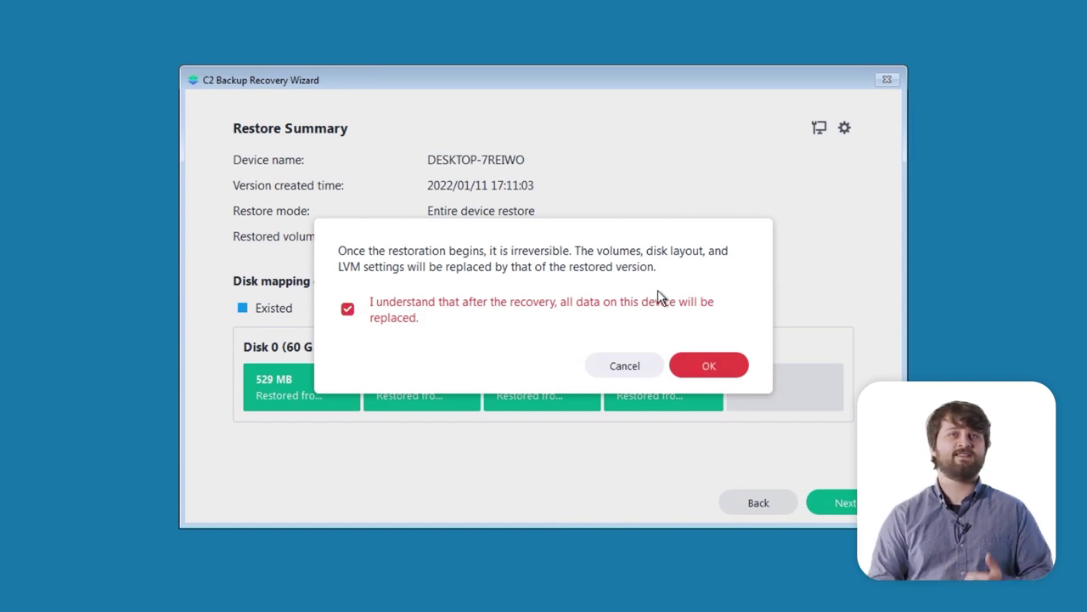
left_click(708, 367)
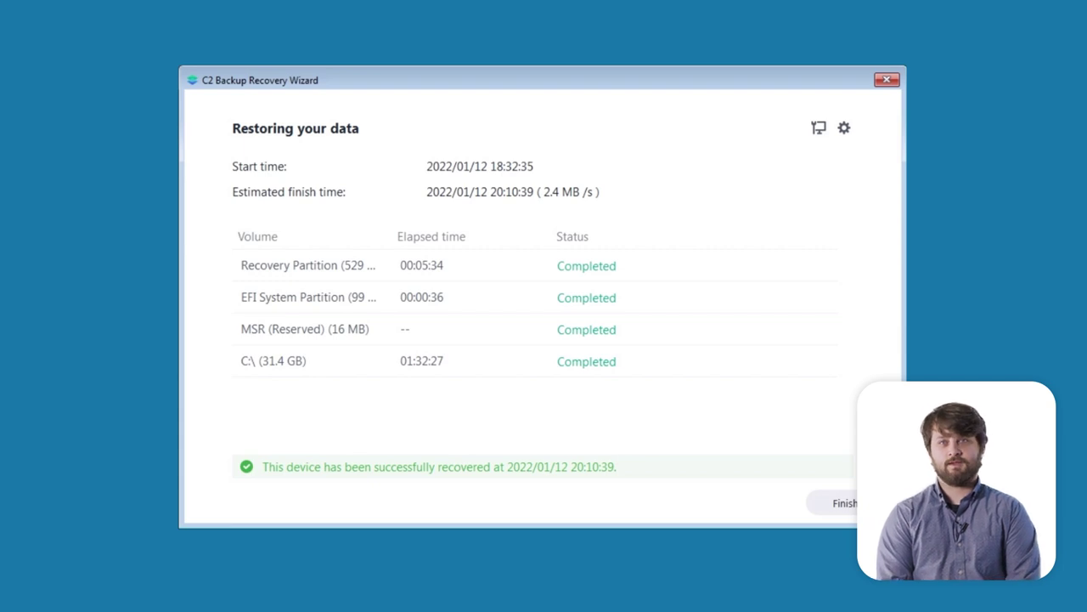
Finish the completed recovery and choose Restart to reboot the PC
left_click(841, 503)
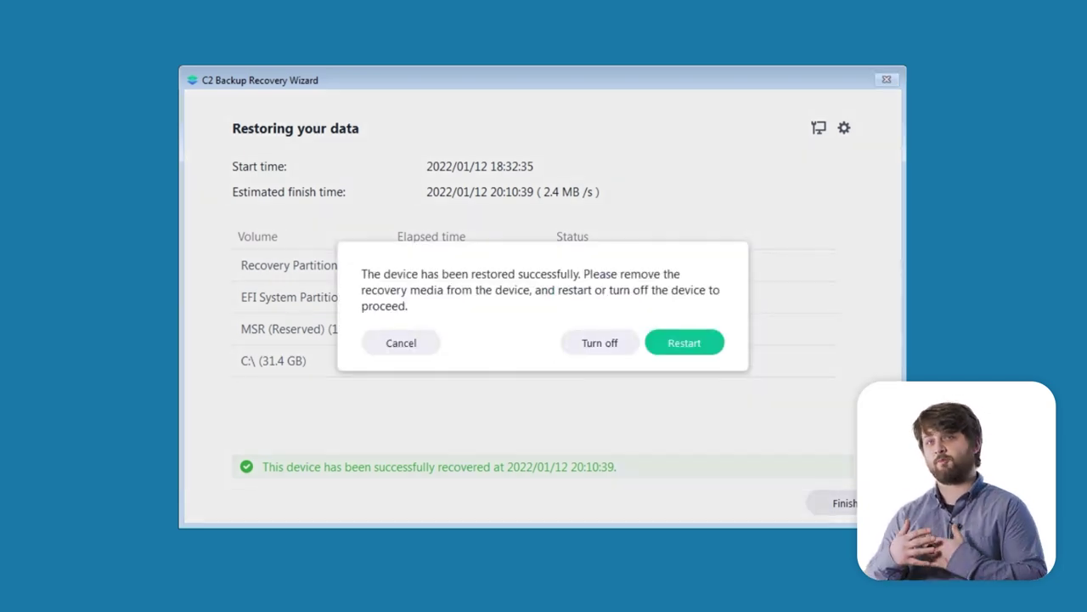
left_click(686, 343)
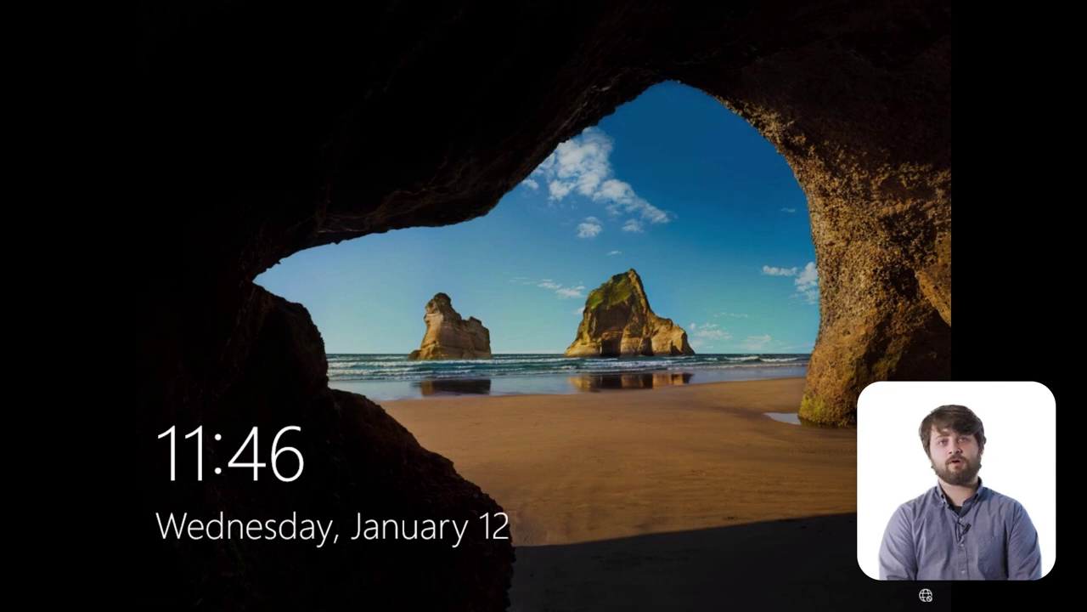
Dismiss the lock screen and sign into Windows with the account password
left_click(618, 195)
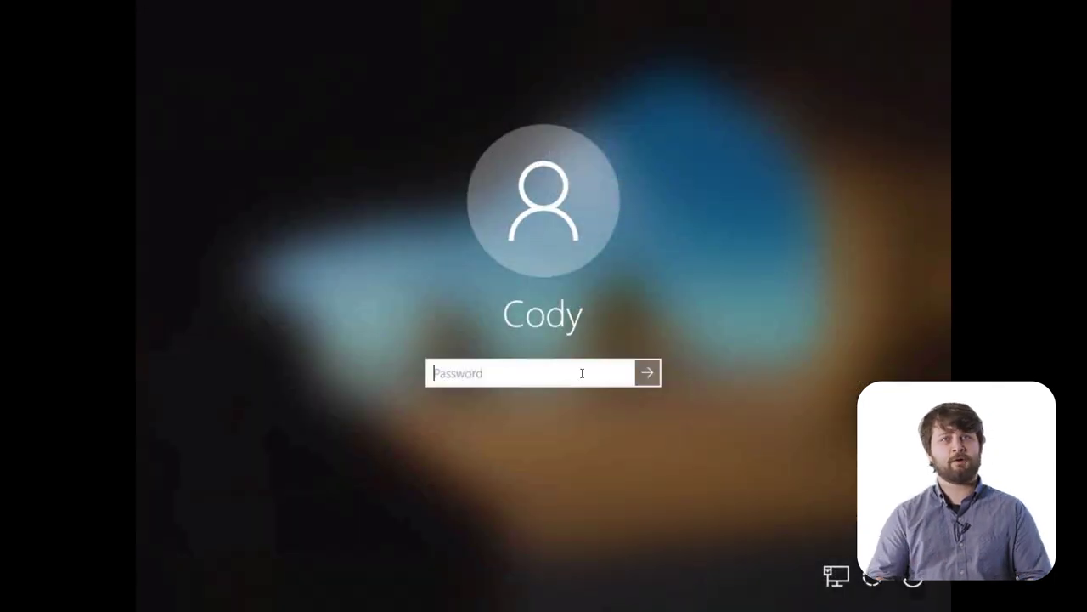
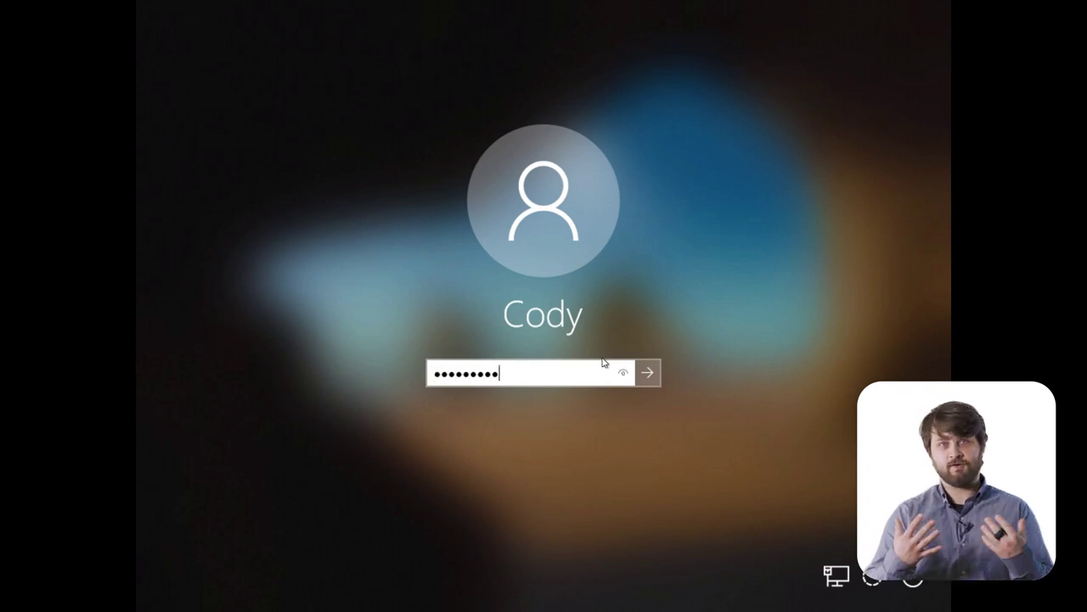
key("Return")
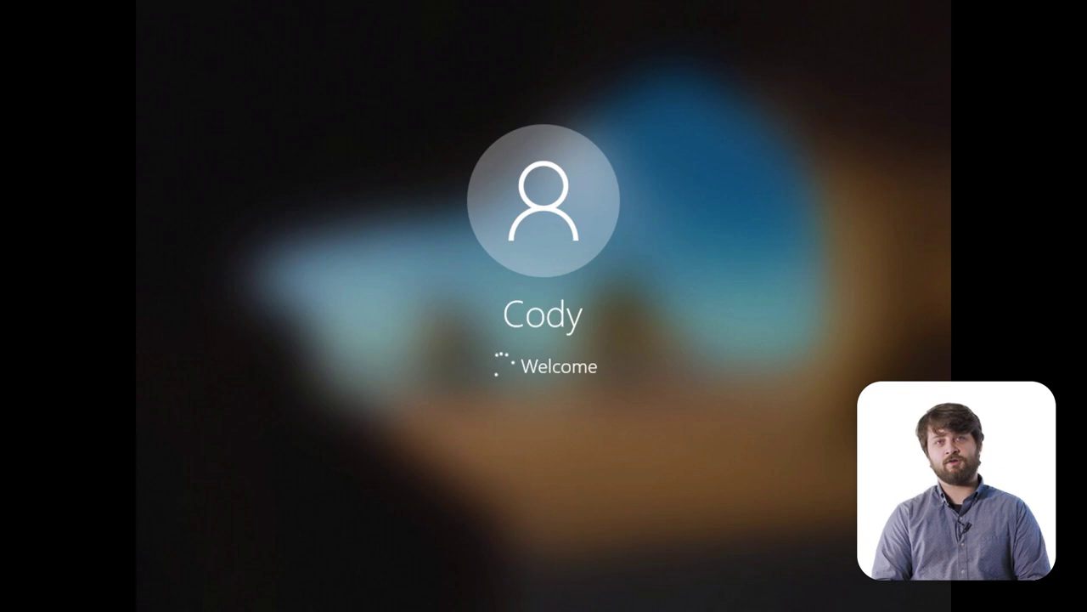